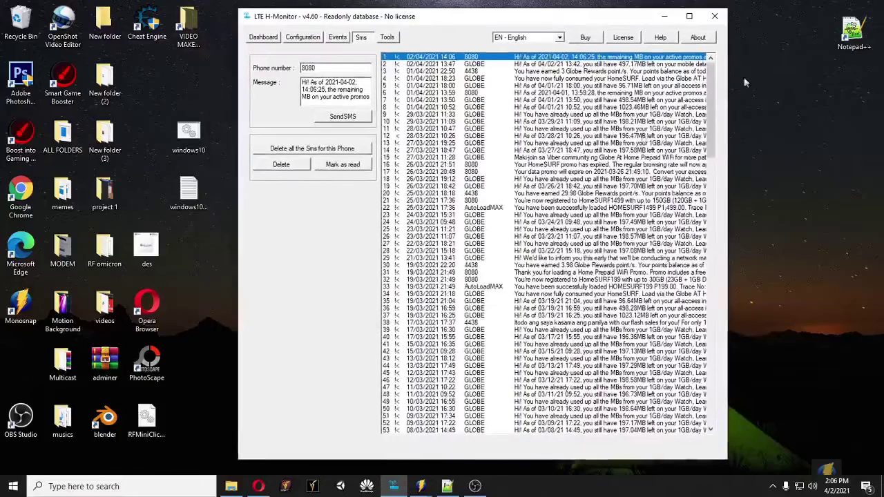
- Look through the General, Notifications and Radio configuration pages of LTE H-Monitor
{"action": "left_click", "coordinate": [303, 38]}
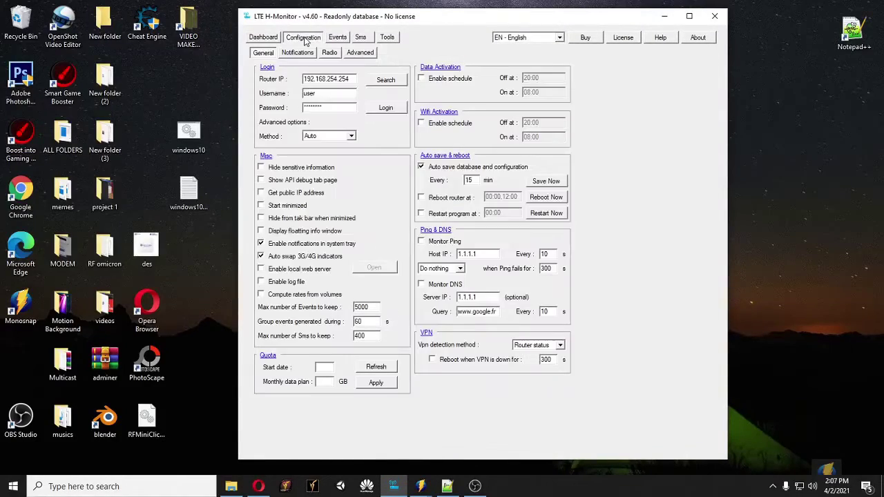
{"action": "left_click", "coordinate": [298, 53]}
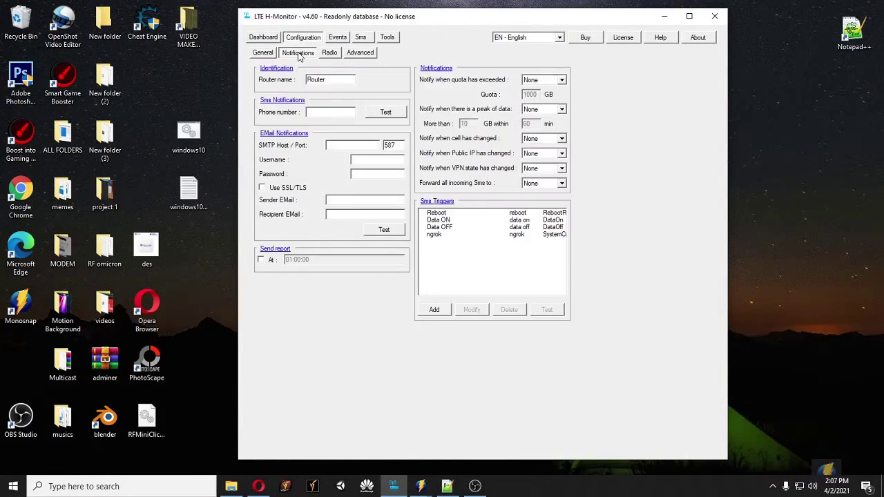
{"action": "left_click", "coordinate": [266, 56]}
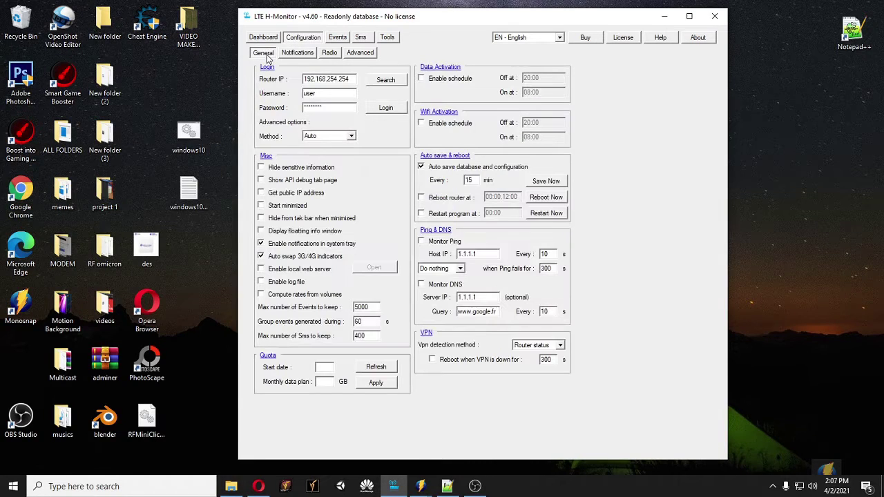
{"action": "left_click", "coordinate": [330, 53]}
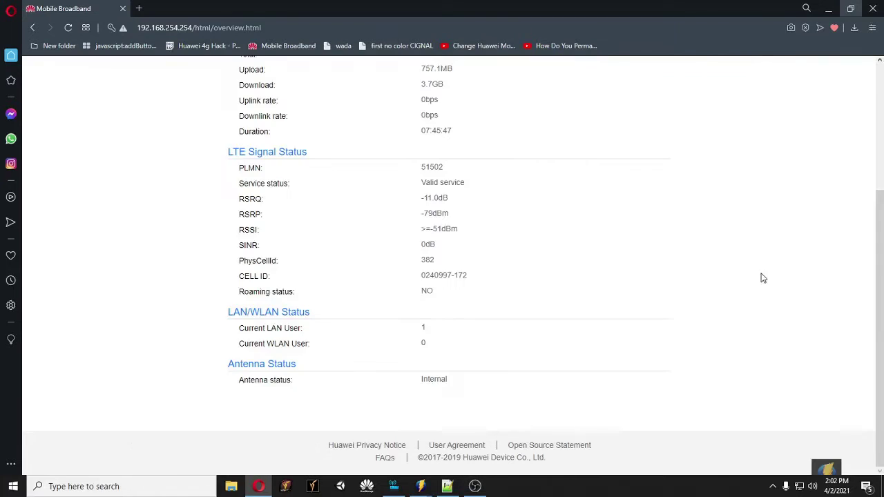
- Log in to the router's web interface with the saved user name and password
{"action": "scroll", "coordinate": [513, 264], "scroll_direction": "up", "scroll_amount": 10}
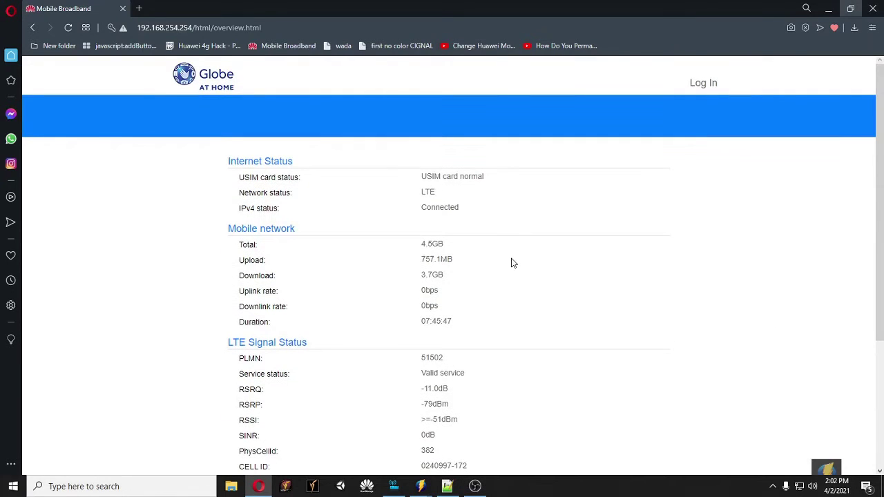
{"action": "left_click", "coordinate": [702, 85]}
{"action": "left_click", "coordinate": [421, 266]}
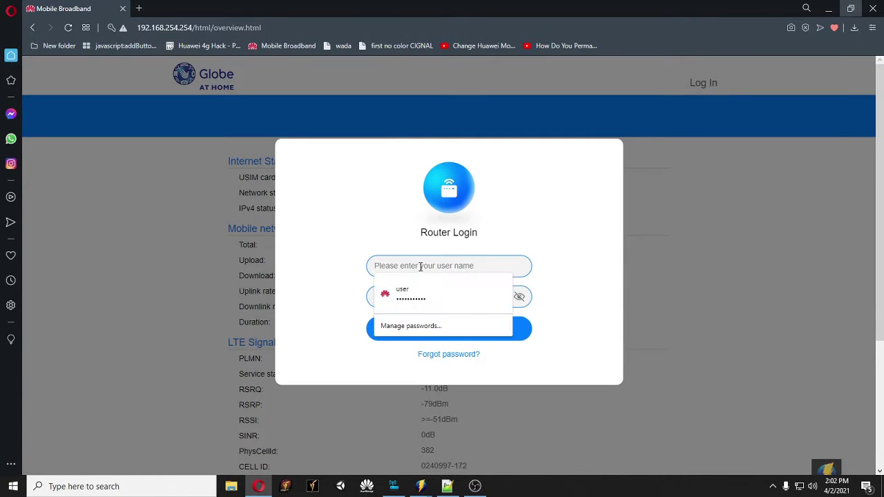
{"action": "left_click", "coordinate": [423, 289]}
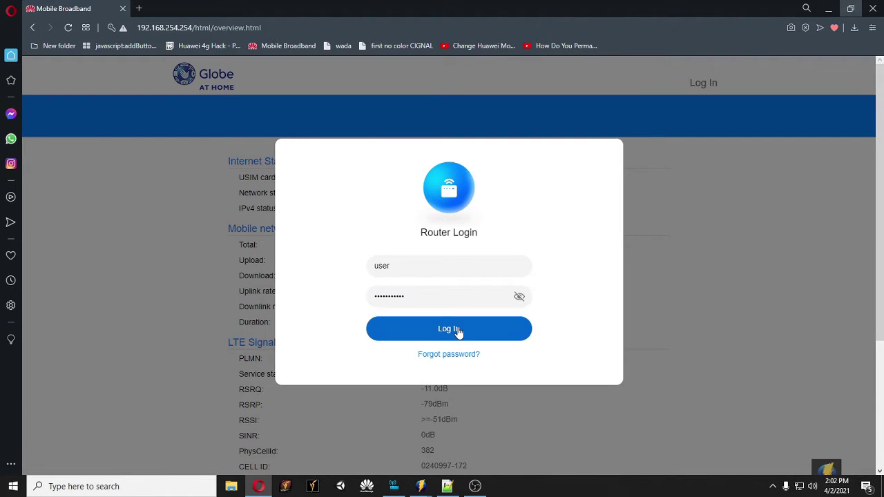
{"action": "left_click", "coordinate": [457, 329]}
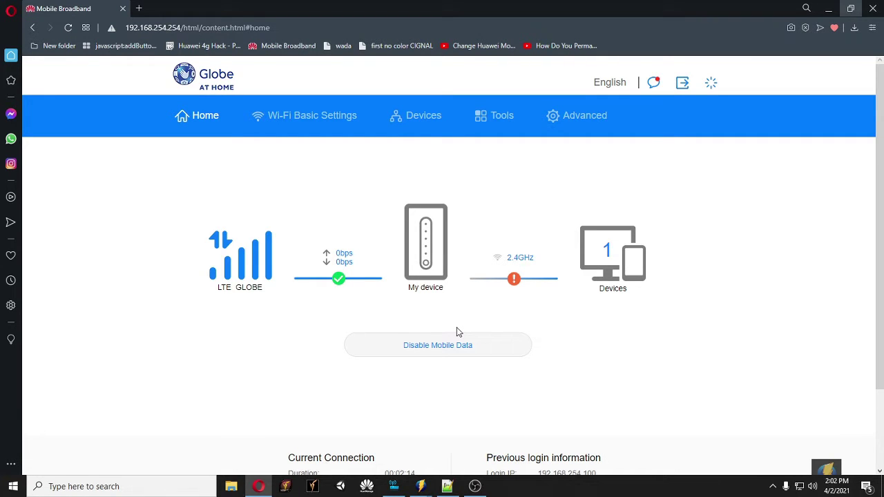
- Examine the router's home page, connected devices list, SMS conversations and Wi-Fi advanced settings
{"action": "scroll", "coordinate": [368, 285], "scroll_direction": "down", "scroll_amount": 2}
{"action": "scroll", "coordinate": [377, 257], "scroll_direction": "up", "scroll_amount": 2}
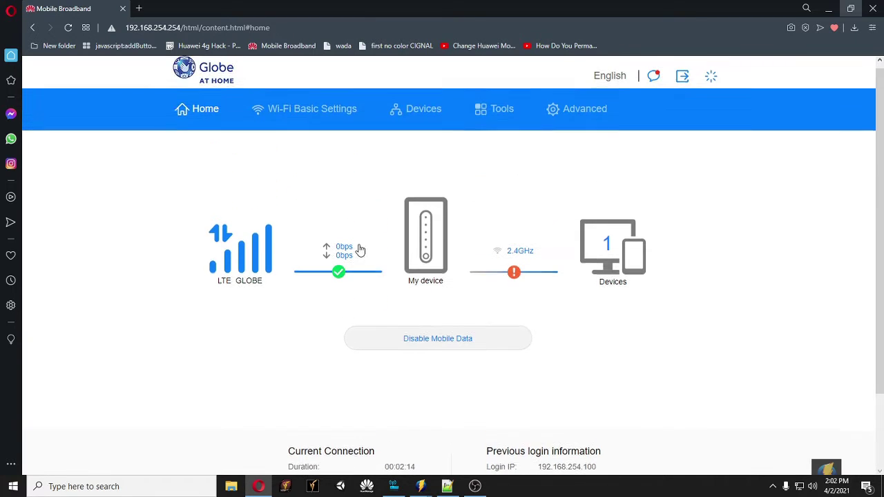
{"action": "left_click", "coordinate": [414, 116]}
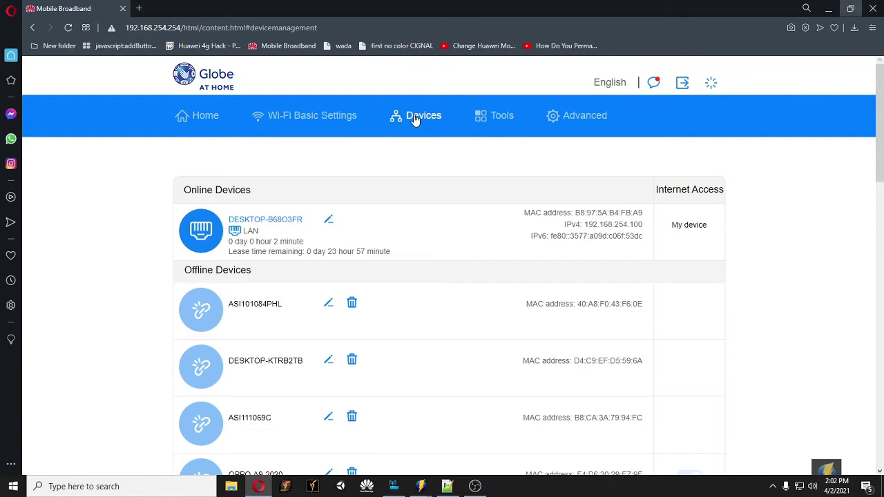
{"action": "left_click", "coordinate": [501, 122]}
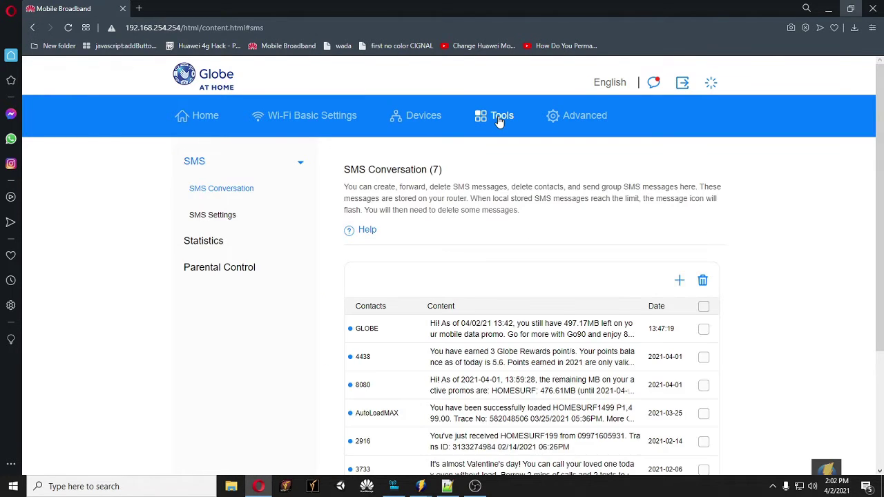
{"action": "scroll", "coordinate": [488, 130], "scroll_direction": "down", "scroll_amount": 3}
{"action": "scroll", "coordinate": [562, 194], "scroll_direction": "up", "scroll_amount": 3}
{"action": "left_click", "coordinate": [561, 124]}
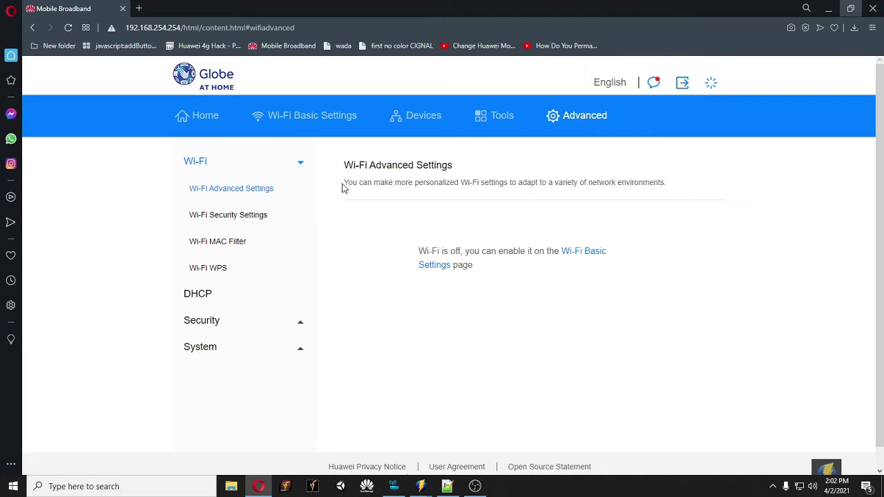
{"action": "left_click", "coordinate": [417, 118]}
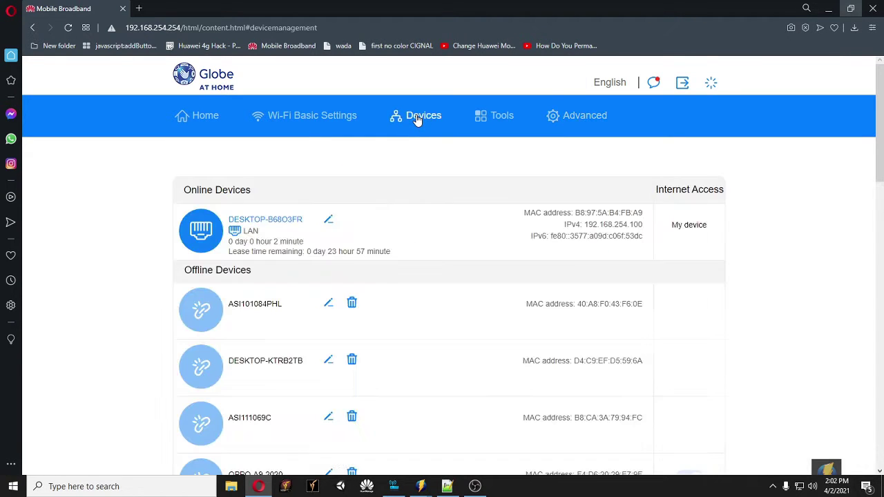
{"action": "scroll", "coordinate": [449, 160], "scroll_direction": "down", "scroll_amount": 3}
{"action": "scroll", "coordinate": [452, 173], "scroll_direction": "down", "scroll_amount": 3}
{"action": "scroll", "coordinate": [456, 184], "scroll_direction": "up", "scroll_amount": 8}
{"action": "left_click", "coordinate": [488, 121]}
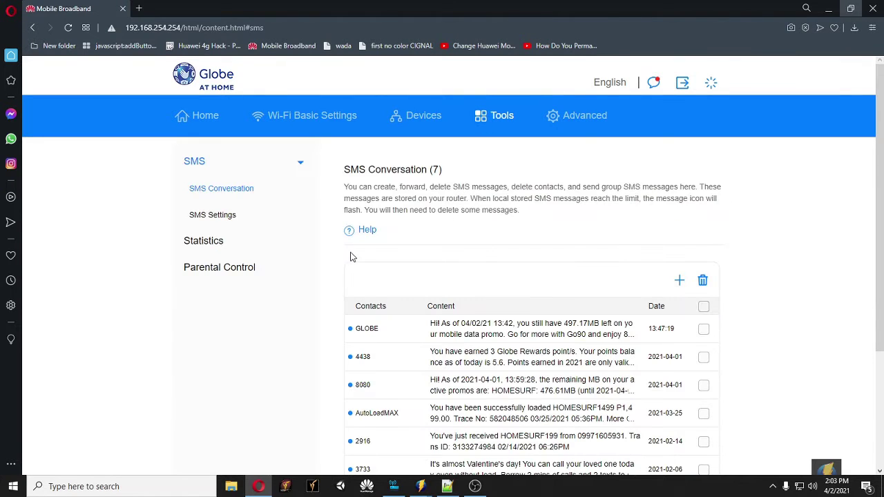
- Review the router's Device Information under the advanced system settings, including its identifiers and signal readings
{"action": "left_click", "coordinate": [600, 123]}
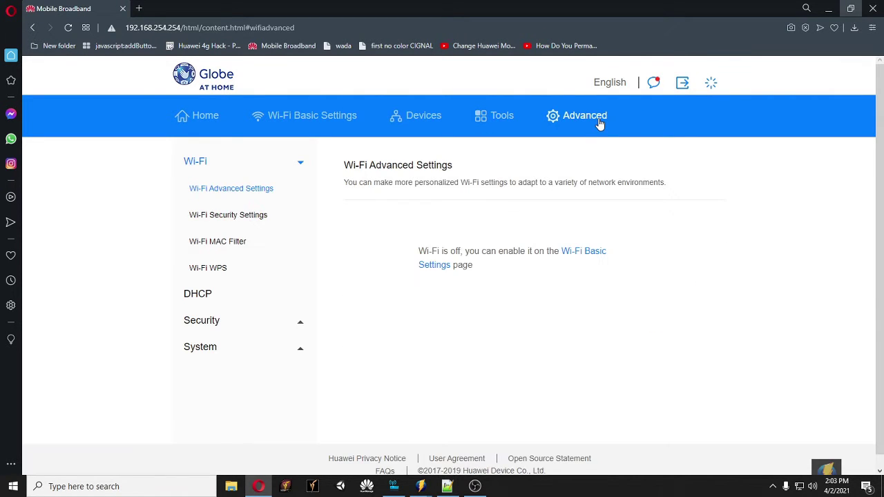
{"action": "left_click", "coordinate": [202, 347]}
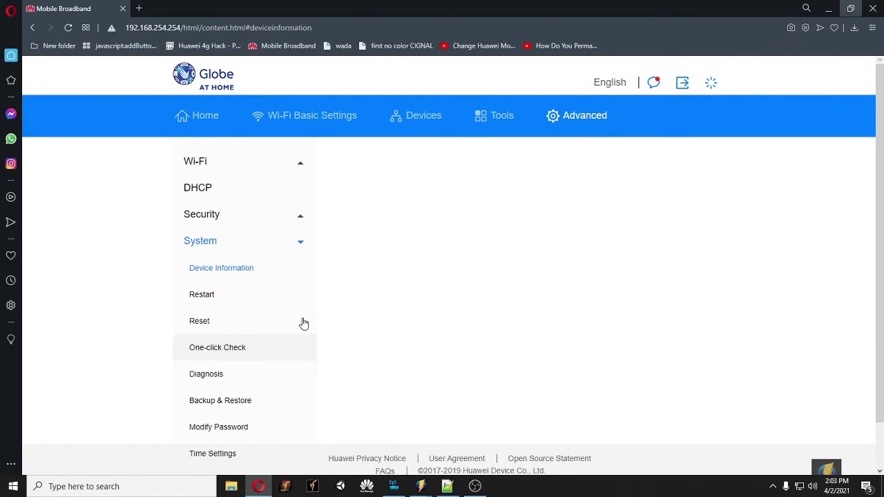
{"action": "scroll", "coordinate": [304, 323], "scroll_direction": "down", "scroll_amount": 1}
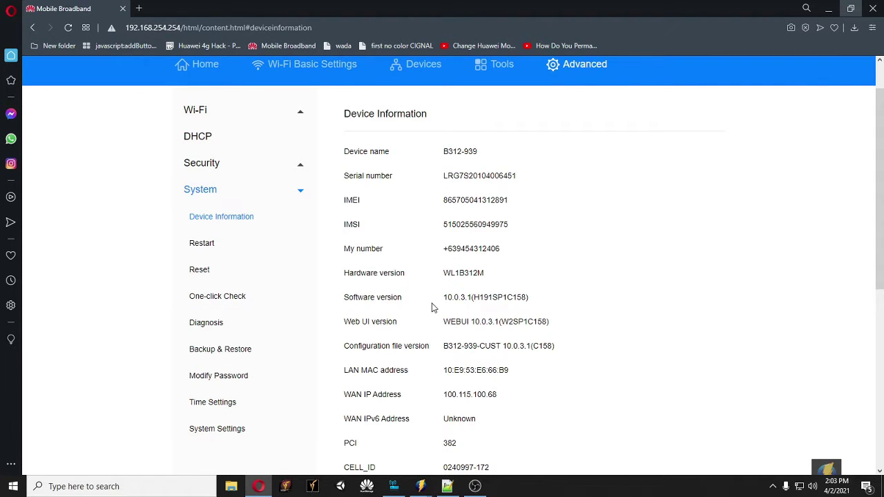
{"action": "scroll", "coordinate": [433, 308], "scroll_direction": "up", "scroll_amount": 1}
{"action": "scroll", "coordinate": [431, 306], "scroll_direction": "down", "scroll_amount": 5}
{"action": "scroll", "coordinate": [443, 308], "scroll_direction": "up", "scroll_amount": 5}
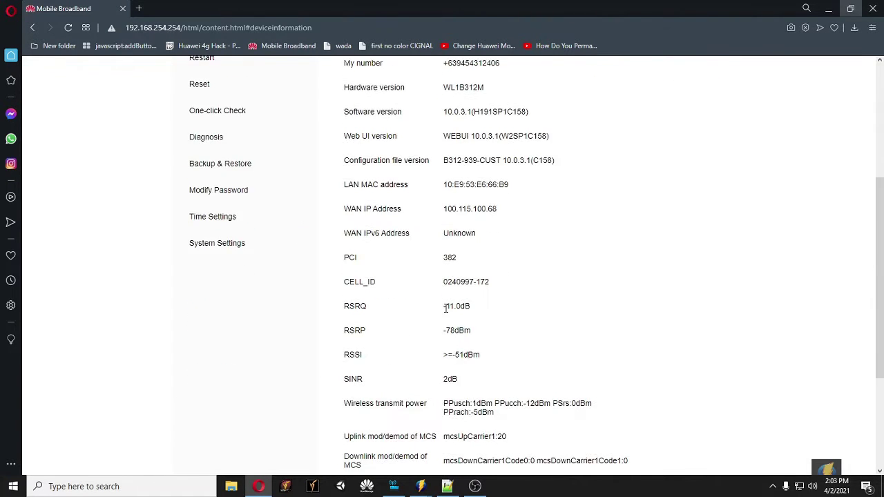
{"action": "left_click_drag", "start_coordinate": [496, 276], "coordinate": [472, 276]}
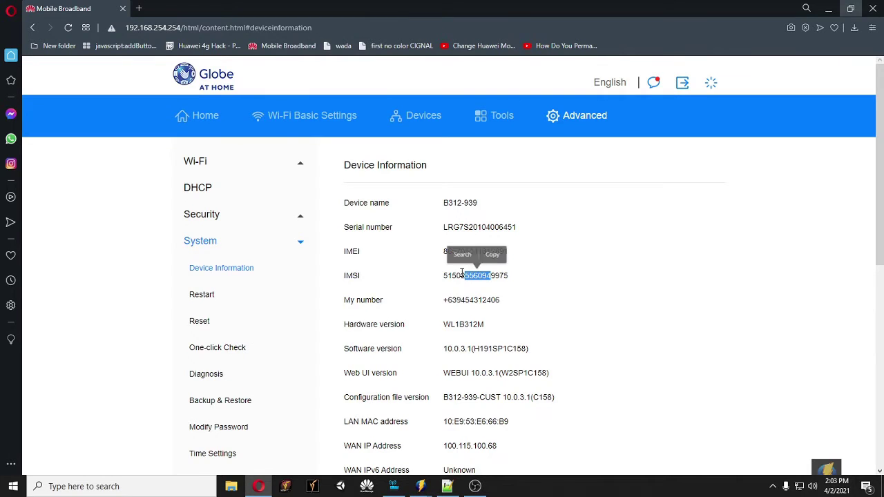
{"action": "left_click", "coordinate": [476, 310]}
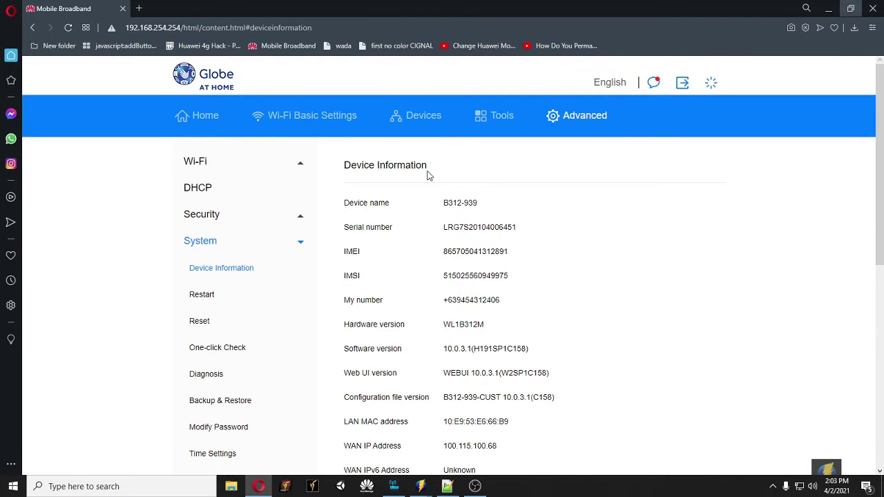
- Revisit the SMS conversations and the devices list, and return to the router's home page
{"action": "left_click", "coordinate": [502, 128]}
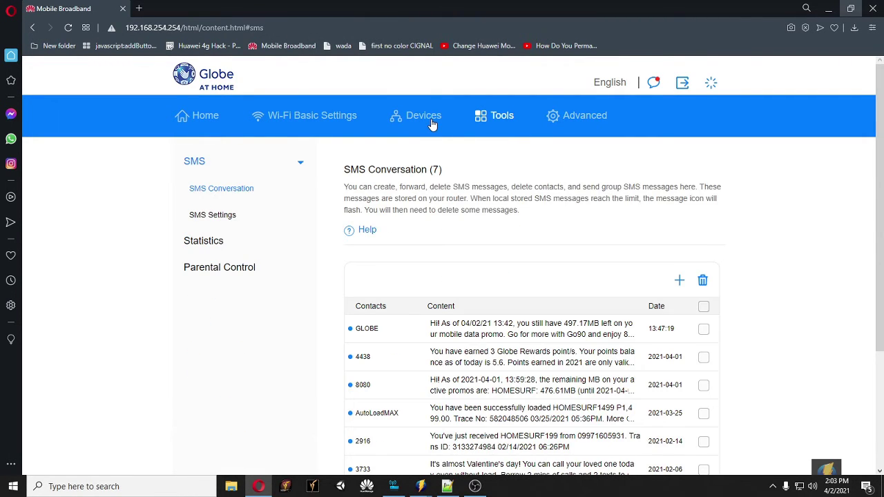
{"action": "left_click", "coordinate": [431, 124]}
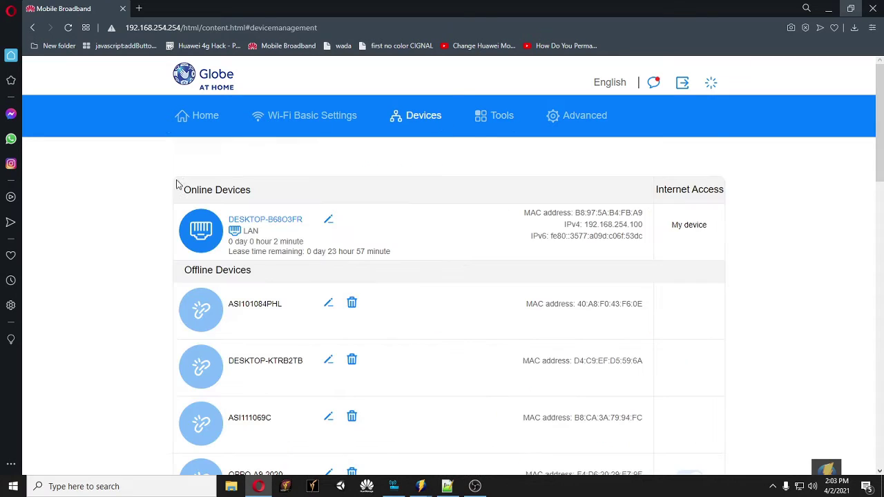
{"action": "left_click", "coordinate": [205, 118]}
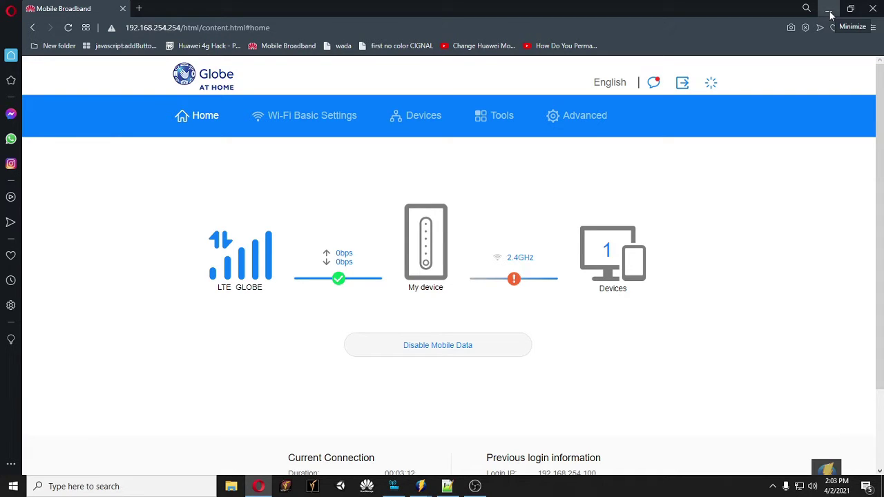
- Open the ltehmonitor.com website in a new browser tab
{"action": "left_click", "coordinate": [139, 8]}
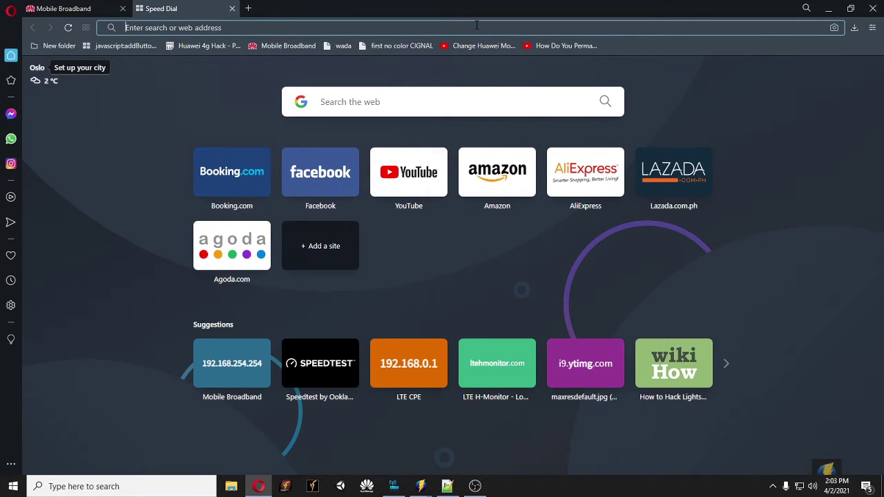
{"action": "type", "text": "ltehmonitor.com"}
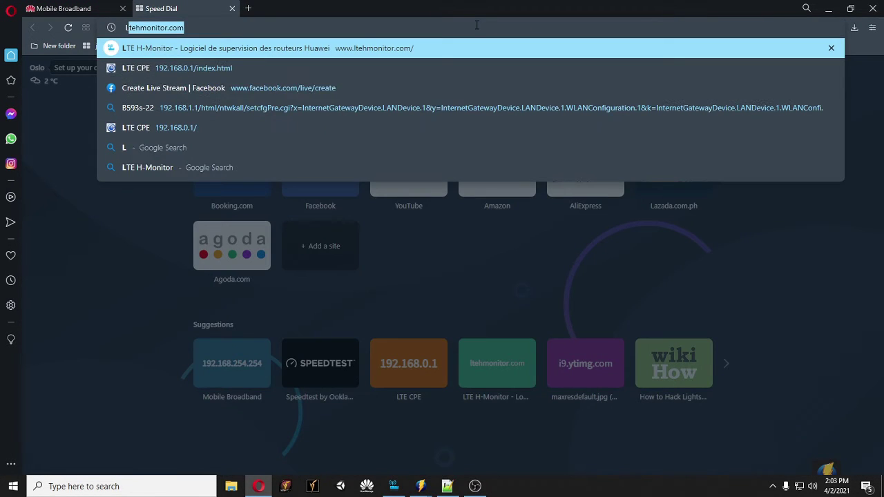
{"action": "left_click", "coordinate": [259, 52]}
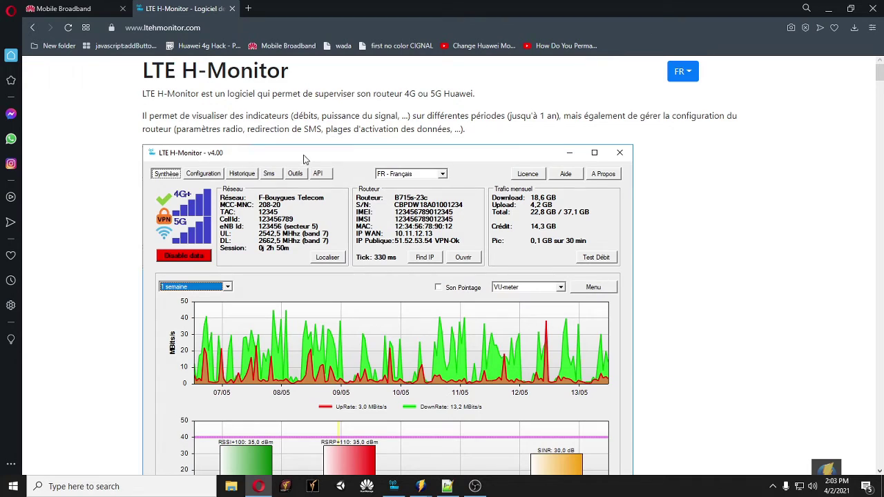
- Find the "Téléchargement et Installation" section and follow its download.ltehmonitor.com link to the latest version
{"action": "left_click_drag", "start_coordinate": [400, 129], "coordinate": [359, 129]}
{"action": "left_click", "coordinate": [359, 129]}
{"action": "scroll", "coordinate": [387, 139], "scroll_direction": "down", "scroll_amount": 3}
{"action": "scroll", "coordinate": [387, 139], "scroll_direction": "up", "scroll_amount": 3}
{"action": "scroll", "coordinate": [387, 140], "scroll_direction": "down", "scroll_amount": 3}
{"action": "scroll", "coordinate": [387, 141], "scroll_direction": "up", "scroll_amount": 5}
{"action": "scroll", "coordinate": [387, 139], "scroll_direction": "down", "scroll_amount": 15}
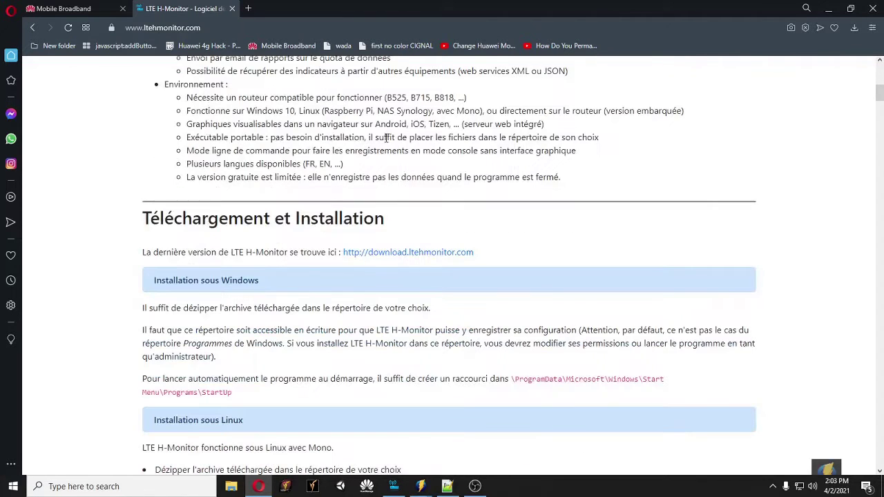
{"action": "left_click_drag", "start_coordinate": [142, 223], "coordinate": [274, 219]}
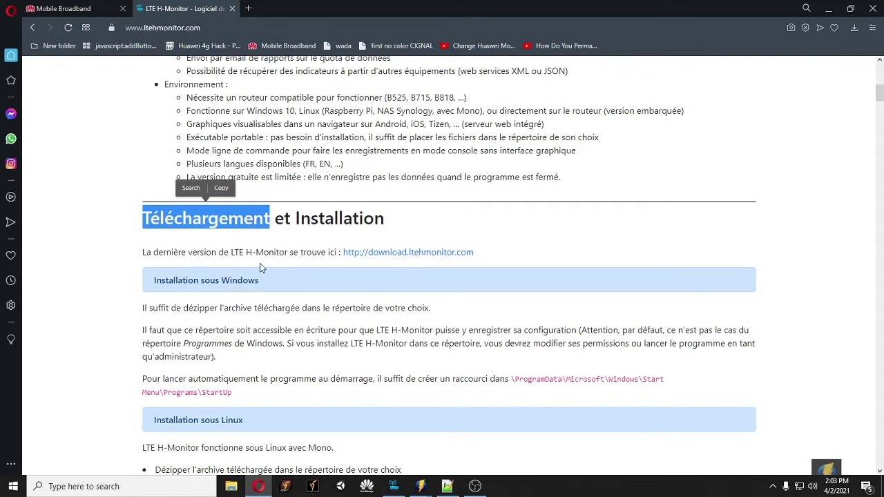
{"action": "left_click_drag", "start_coordinate": [200, 252], "coordinate": [292, 255]}
{"action": "left_click", "coordinate": [292, 256]}
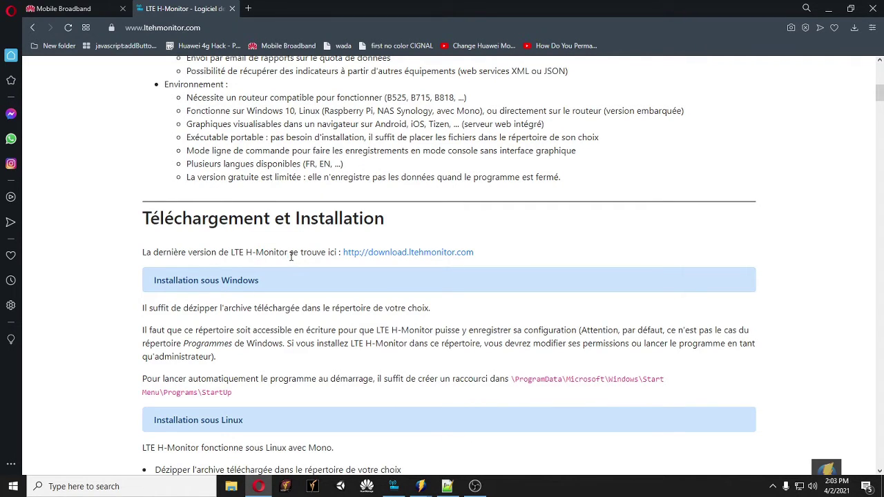
{"action": "left_click", "coordinate": [407, 252]}
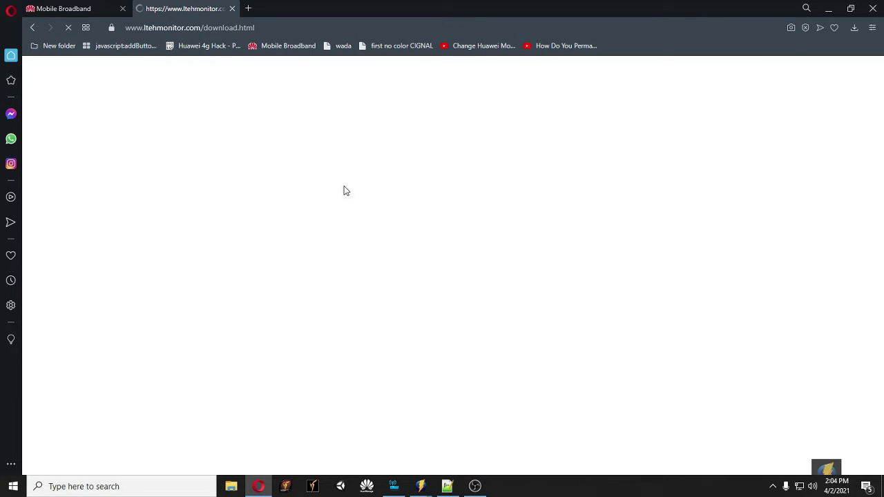
- Switch to the File Explorer window "New folder (2)" and look over the extracted LTE H-Monitor files
{"action": "left_click", "coordinate": [855, 27]}
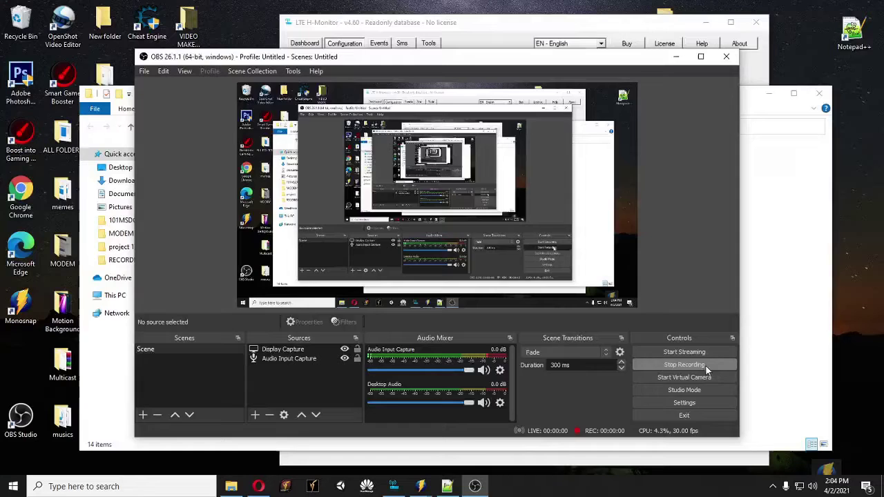
{"action": "left_click", "coordinate": [784, 361]}
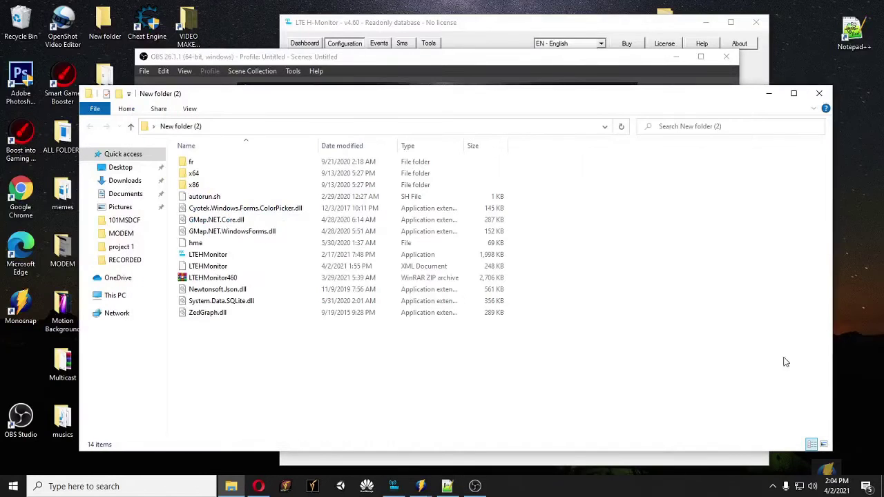
{"action": "left_click_drag", "start_coordinate": [315, 424], "coordinate": [228, 158]}
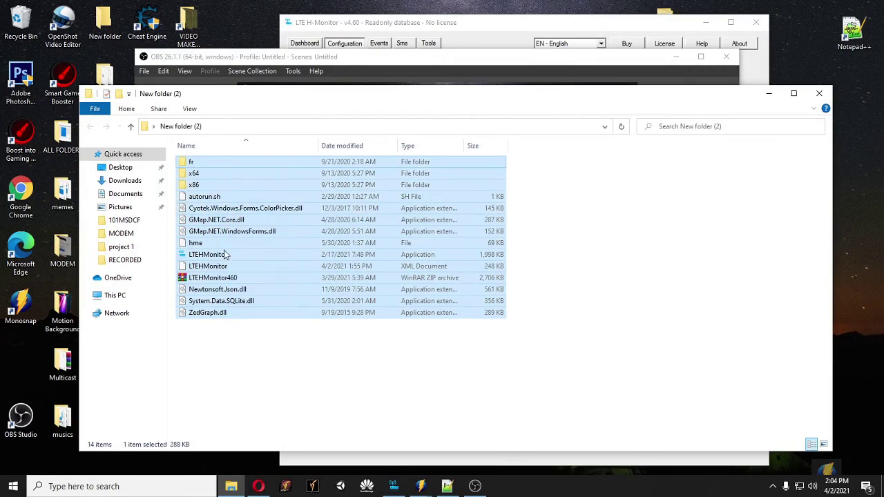
{"action": "left_click", "coordinate": [232, 347]}
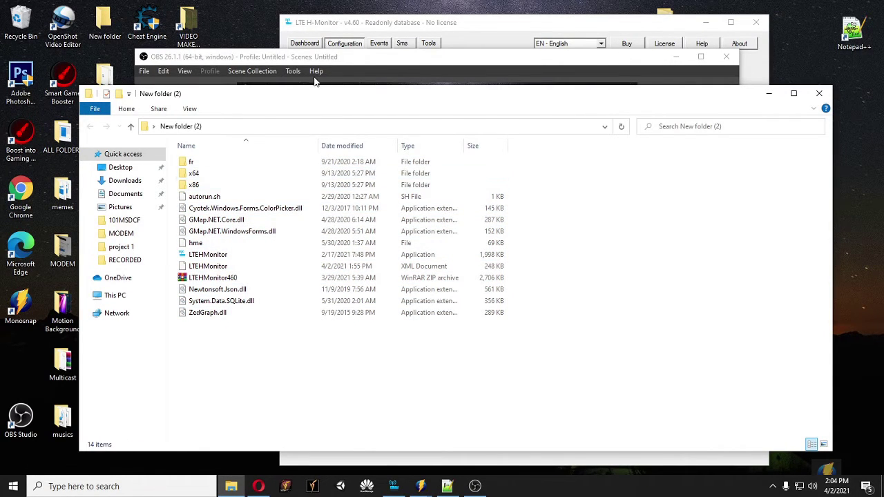
- Move the "New folder (2)" window slightly aside and close the running LTE H-Monitor window behind it
{"action": "left_click_drag", "start_coordinate": [319, 95], "coordinate": [342, 93]}
{"action": "left_click", "coordinate": [755, 22]}
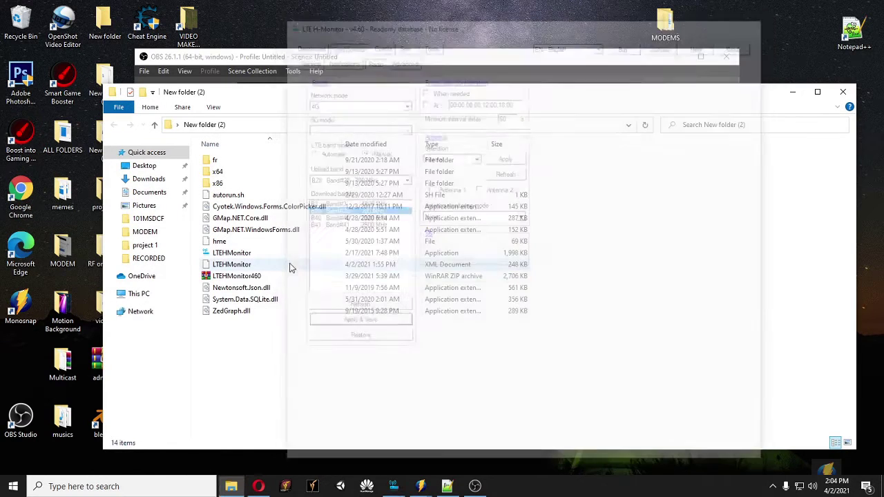
- Launch the LTEHMonitor application from "New folder (2)", minimize the OBS window and dismiss the license purchase dialog
{"action": "left_click", "coordinate": [242, 253]}
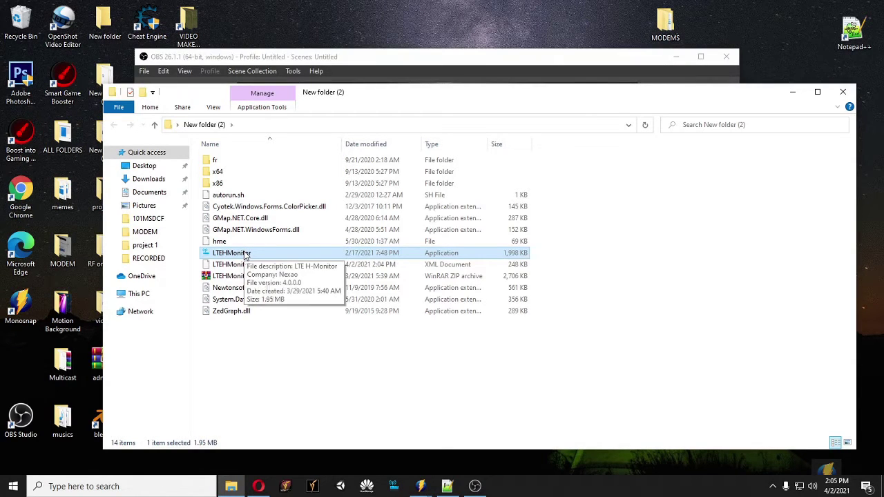
{"action": "double_click", "coordinate": [245, 255]}
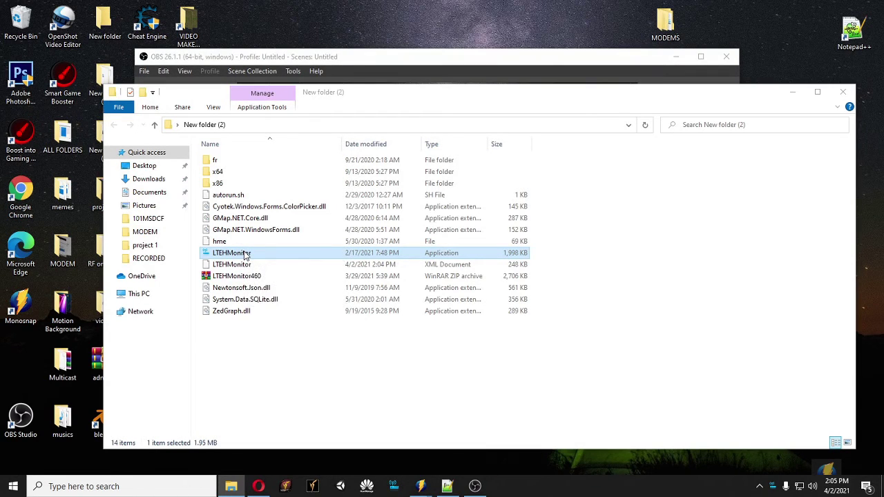
{"action": "left_click", "coordinate": [674, 56]}
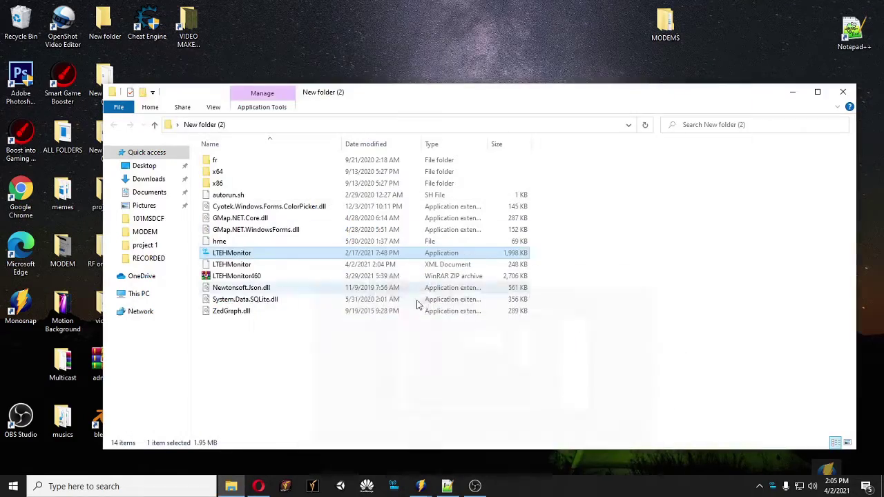
{"action": "left_click", "coordinate": [474, 487]}
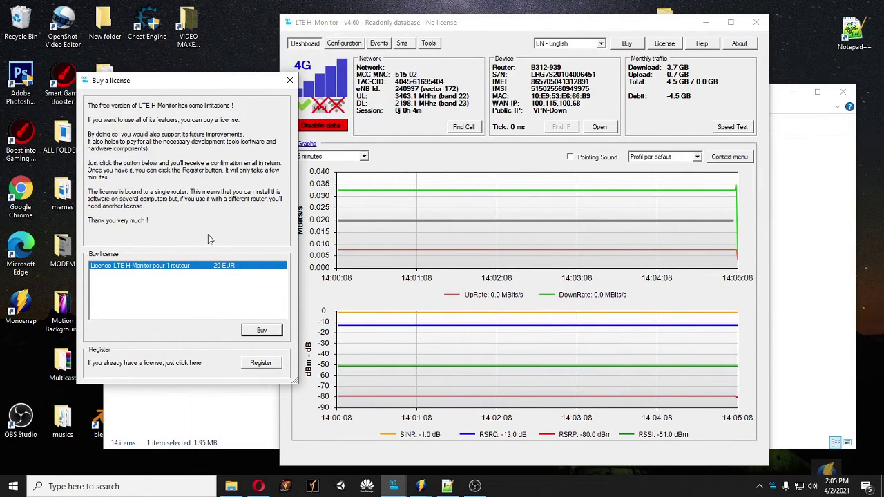
{"action": "left_click", "coordinate": [289, 82]}
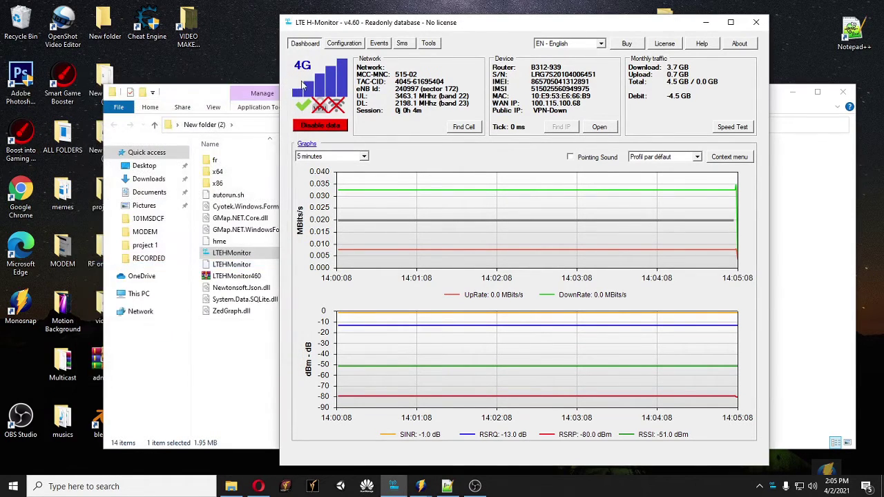
- Open the general configuration and examine the Router IP in the login settings
{"action": "left_click", "coordinate": [349, 45]}
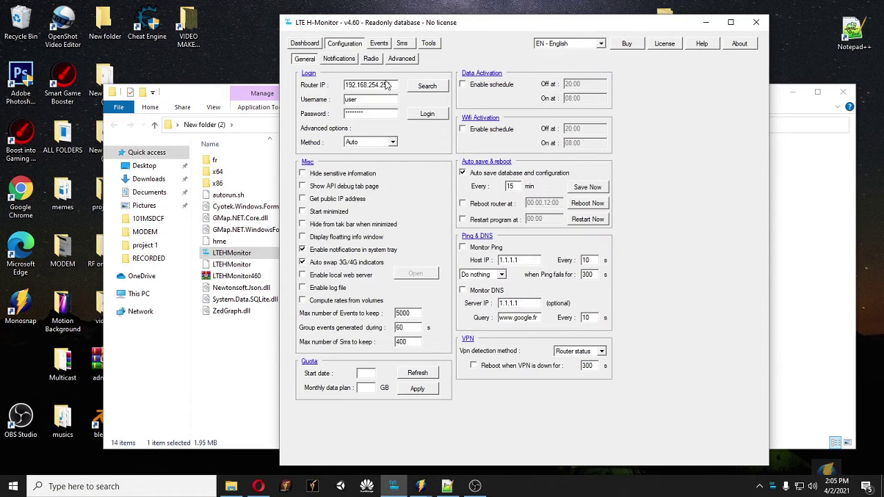
{"action": "left_click_drag", "start_coordinate": [390, 86], "coordinate": [341, 82]}
{"action": "left_click", "coordinate": [373, 85]}
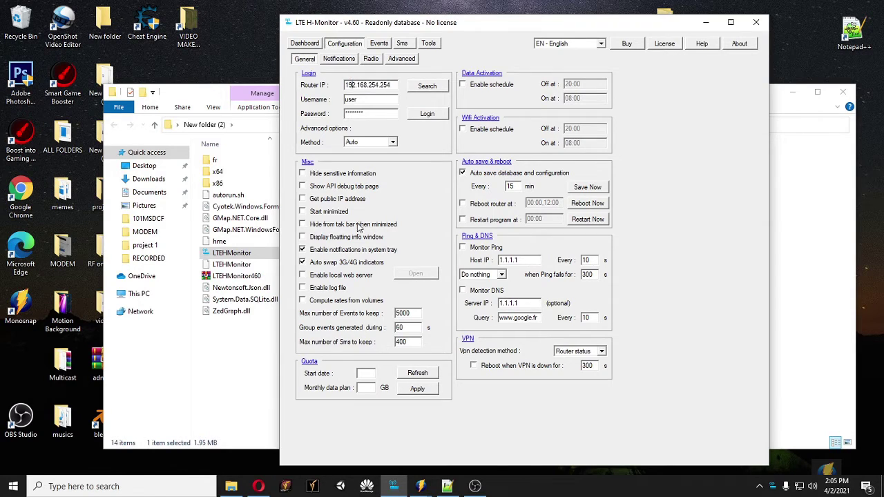
- Switch to the router page in Opera, trim its address to 192.168.254.254 for comparison with the Router IP, and return to LTE H-Monitor
{"action": "left_click", "coordinate": [255, 487]}
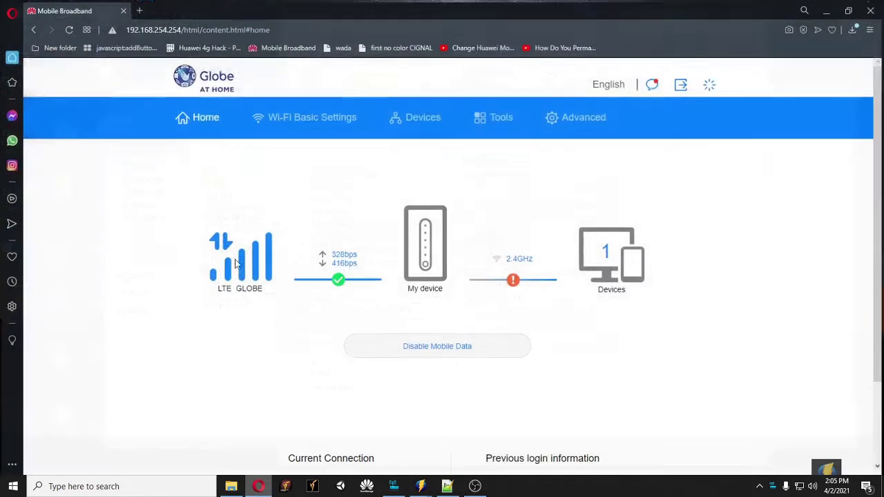
{"action": "left_click", "coordinate": [182, 28]}
{"action": "left_click", "coordinate": [182, 28]}
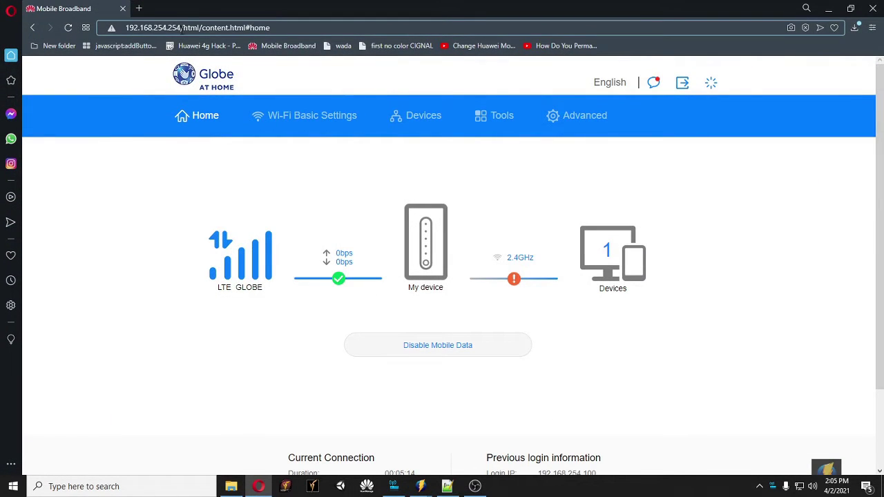
{"action": "left_click_drag", "start_coordinate": [182, 27], "coordinate": [271, 28]}
{"action": "key", "text": "BackSpace"}
{"action": "key", "text": "BackSpace"}
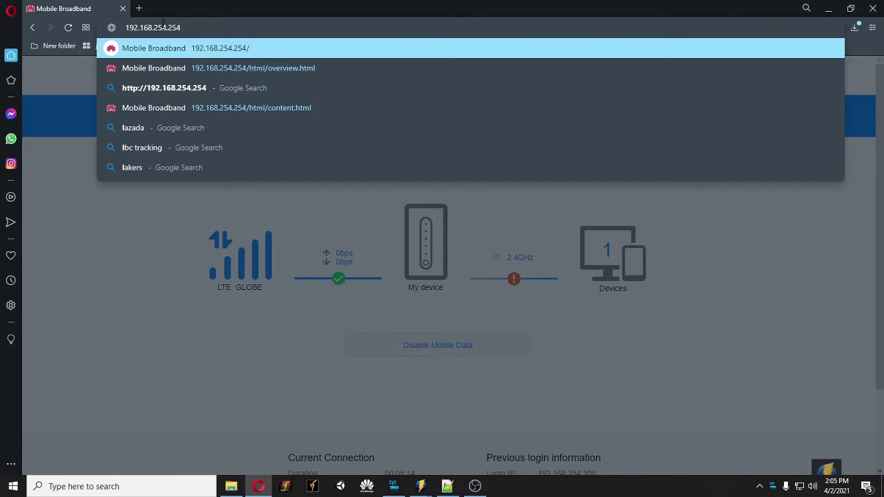
{"action": "left_click_drag", "start_coordinate": [194, 31], "coordinate": [118, 30]}
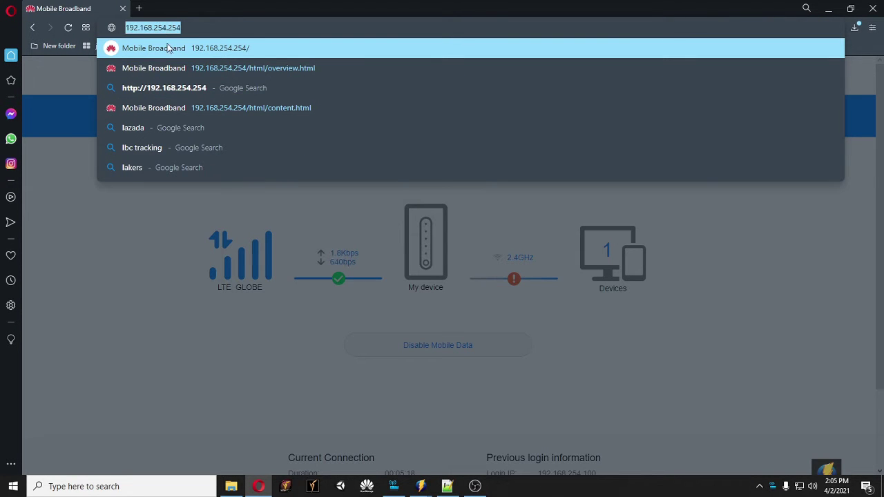
{"action": "left_click", "coordinate": [828, 8]}
{"action": "left_click", "coordinate": [828, 8]}
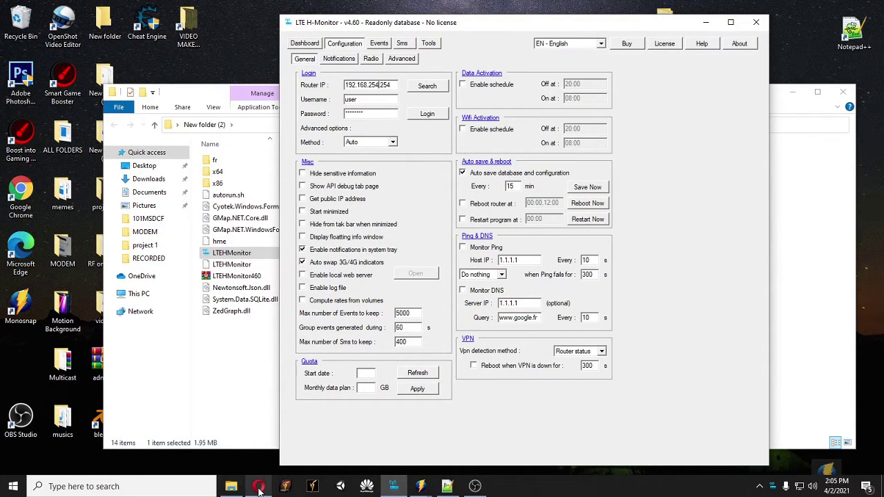
{"action": "mouse_move", "coordinate": [259, 488]}
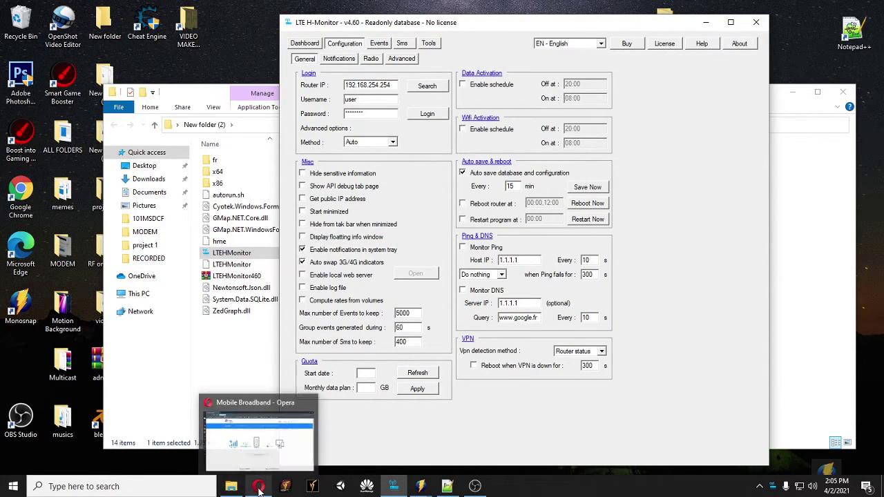
{"action": "left_click", "coordinate": [263, 450]}
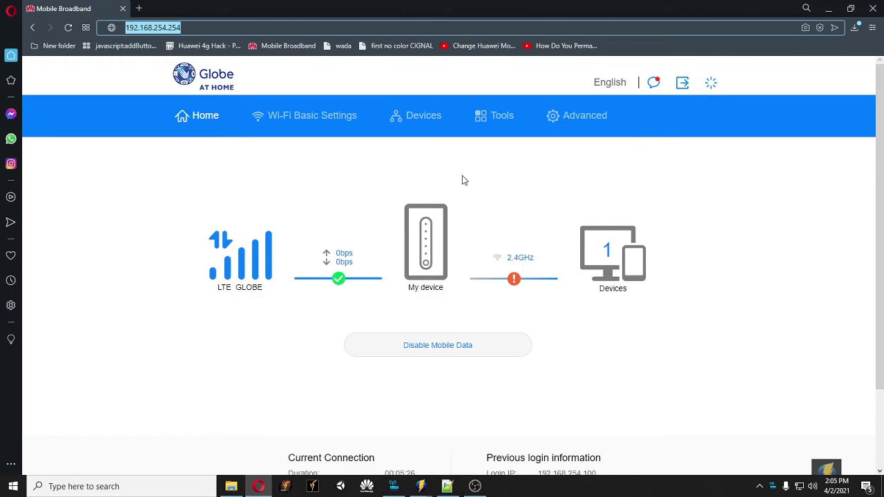
{"action": "left_click", "coordinate": [829, 8]}
- Log in to the router with the filled-in credentials, minimize File Explorer and reposition the LTE H-Monitor window
{"action": "left_click", "coordinate": [379, 101]}
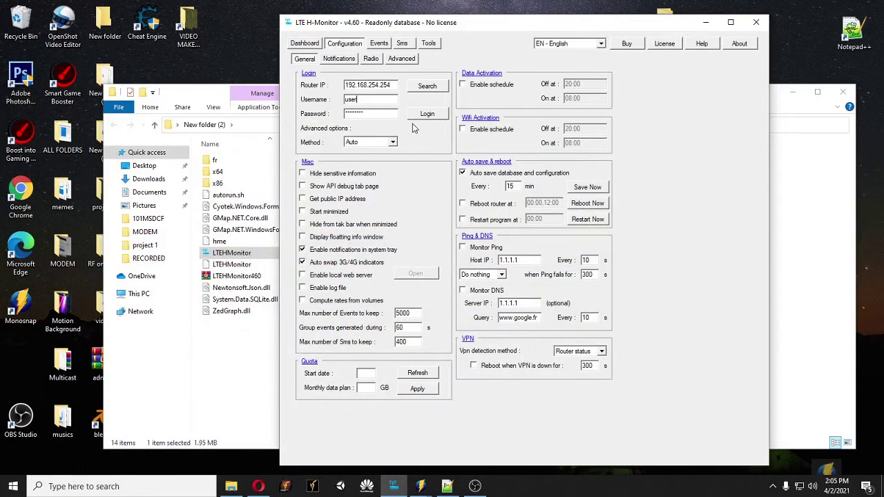
{"action": "left_click", "coordinate": [427, 114]}
{"action": "left_click", "coordinate": [793, 92]}
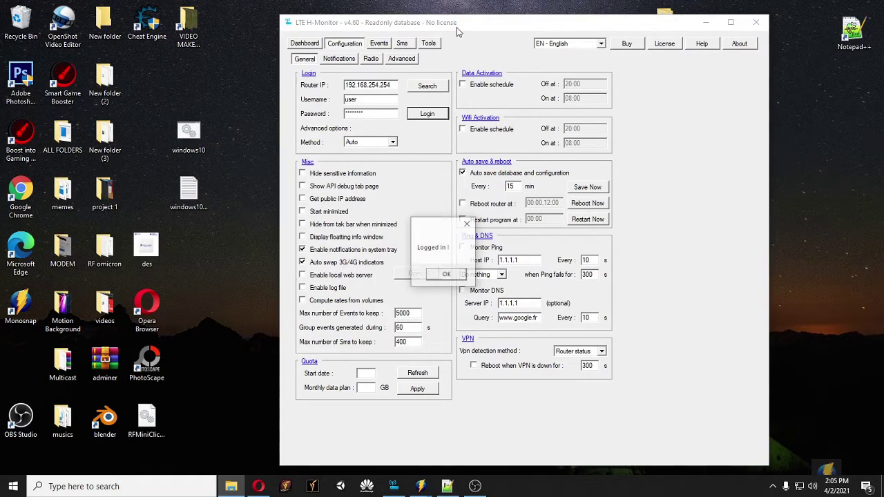
{"action": "left_click", "coordinate": [447, 275]}
{"action": "left_click_drag", "start_coordinate": [436, 25], "coordinate": [394, 19]}
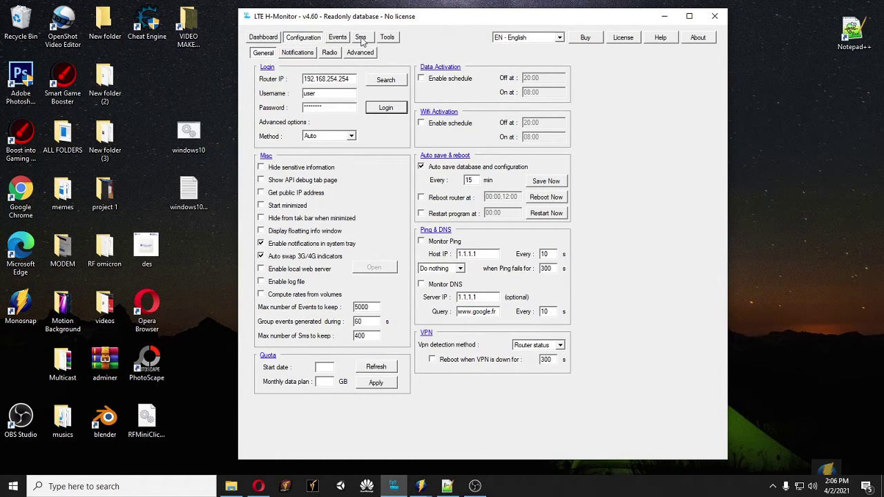
- Open the router's SMS messages and browse the inbox, viewing individual messages such as the one from 4438
{"action": "left_click", "coordinate": [361, 38]}
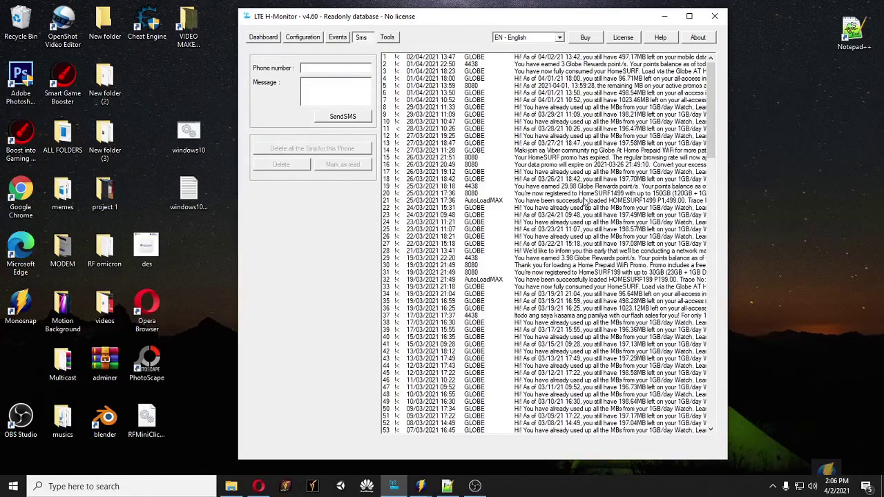
{"action": "left_click", "coordinate": [508, 112]}
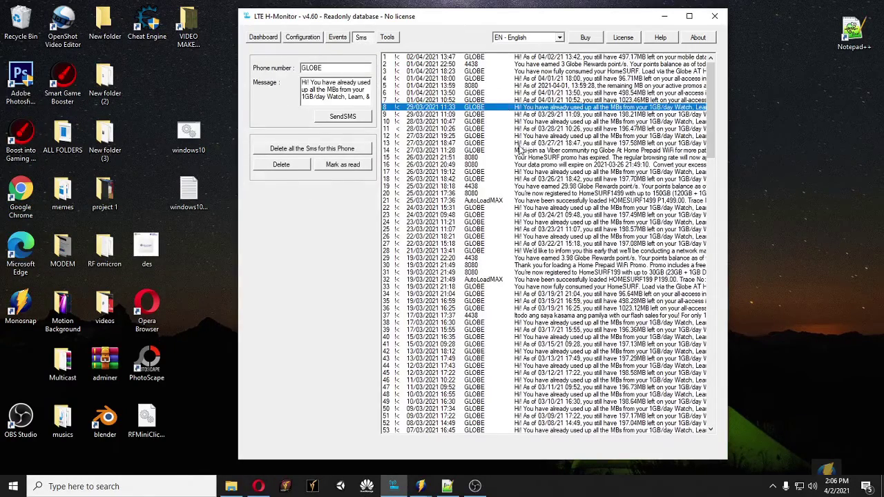
{"action": "scroll", "coordinate": [530, 195], "scroll_direction": "down", "scroll_amount": 7}
{"action": "left_click", "coordinate": [532, 222]}
{"action": "scroll", "coordinate": [508, 194], "scroll_direction": "up", "scroll_amount": 7}
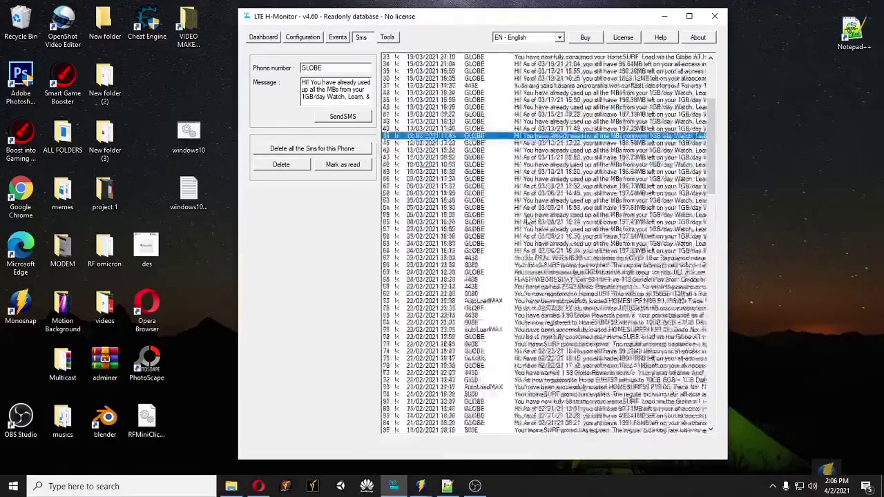
{"action": "left_click", "coordinate": [456, 63]}
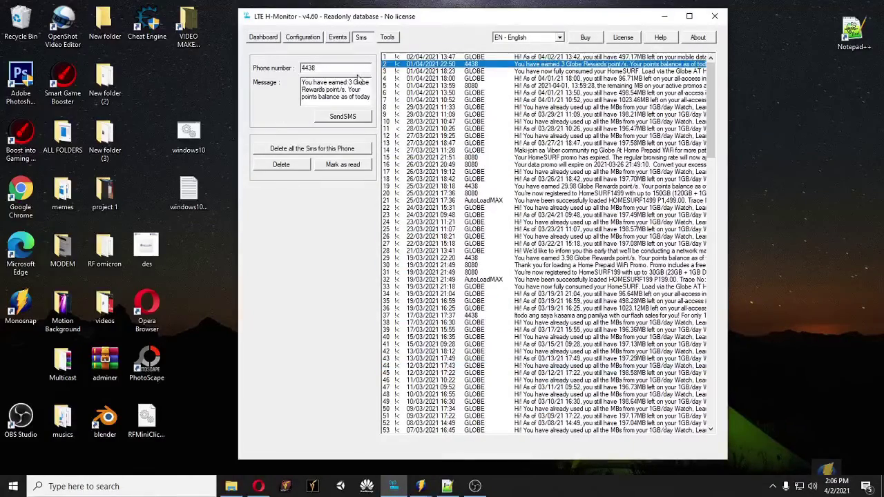
- Replace the recipient with 8080 and the message text with "DATA BAL", and send the SMS
{"action": "left_click_drag", "start_coordinate": [332, 68], "coordinate": [296, 69]}
{"action": "type", "text": "8080"}
{"action": "scroll", "coordinate": [344, 98], "scroll_direction": "down", "scroll_amount": 1}
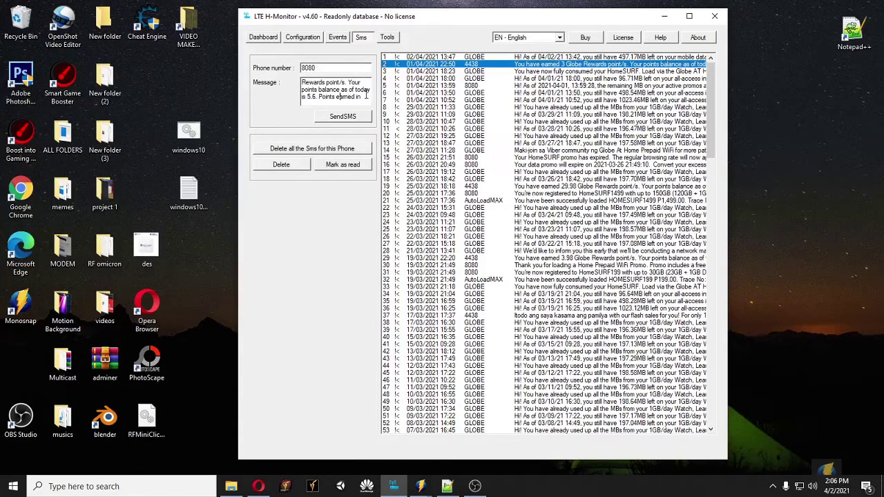
{"action": "left_click_drag", "start_coordinate": [360, 97], "coordinate": [290, 81]}
{"action": "key", "text": "BackSpace"}
{"action": "left_click_drag", "start_coordinate": [358, 96], "coordinate": [300, 82]}
{"action": "left_click", "coordinate": [360, 97]}
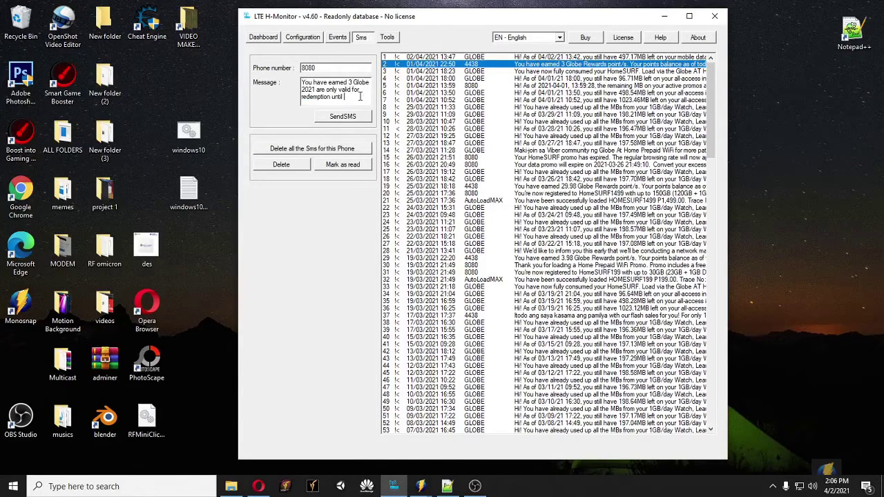
{"action": "left_click_drag", "start_coordinate": [359, 96], "coordinate": [290, 76]}
{"action": "key", "text": "BackSpace"}
{"action": "left_click_drag", "start_coordinate": [342, 97], "coordinate": [301, 81]}
{"action": "key", "text": "BackSpace"}
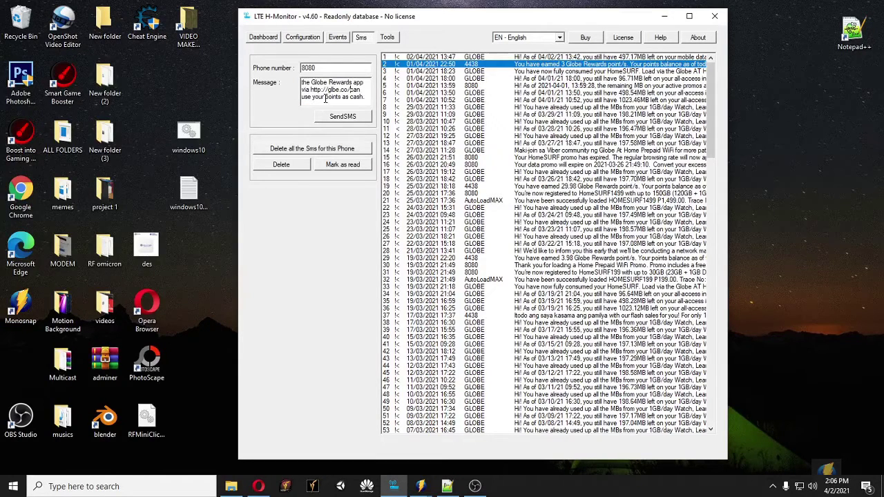
{"action": "left_click_drag", "start_coordinate": [357, 96], "coordinate": [288, 75]}
{"action": "key", "text": "BackSpace"}
{"action": "key", "text": "BackSpace"}
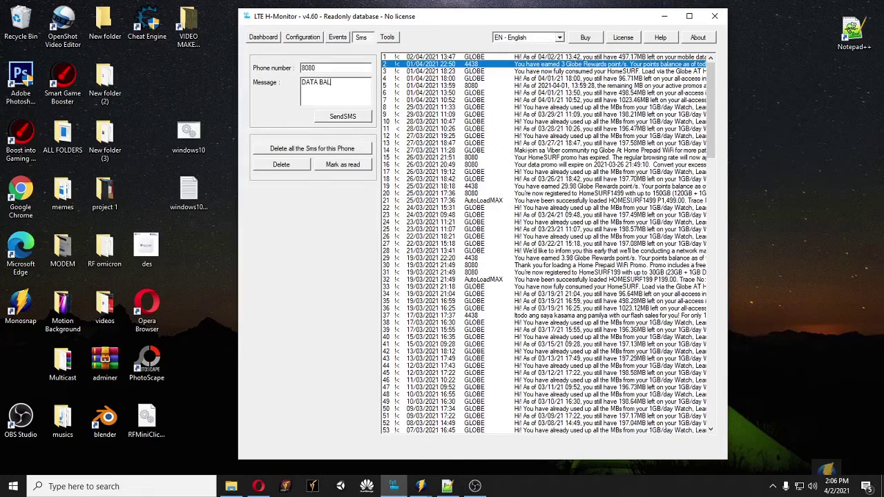
{"action": "left_click", "coordinate": [325, 116]}
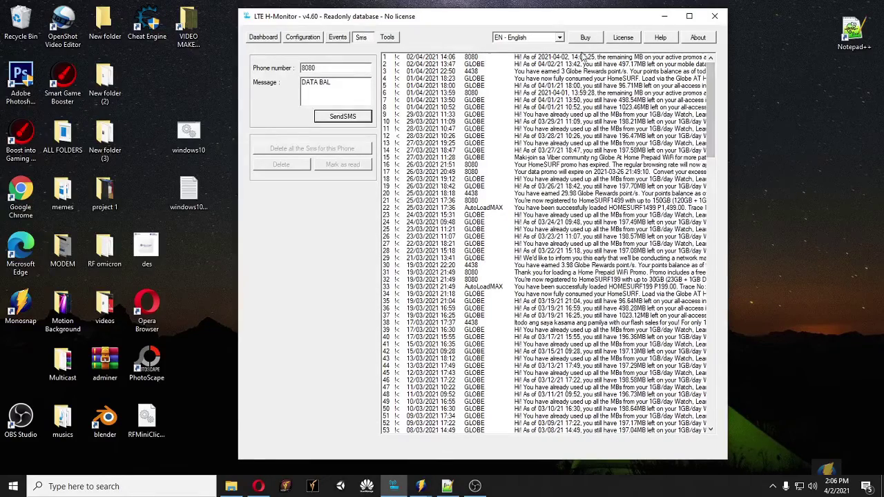
- Enlarge the window to read the newest reply from 8080, compare its timestamp with the system clock, and restore the window size
{"action": "left_click", "coordinate": [689, 16]}
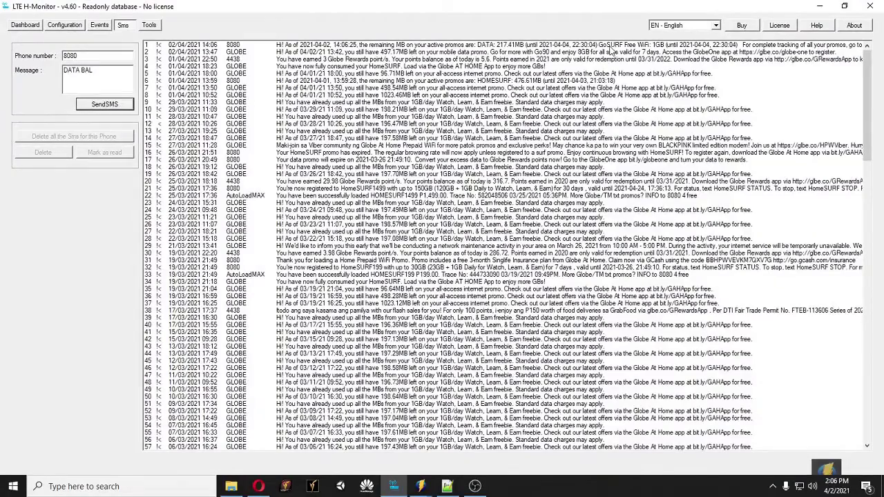
{"action": "left_click", "coordinate": [485, 47]}
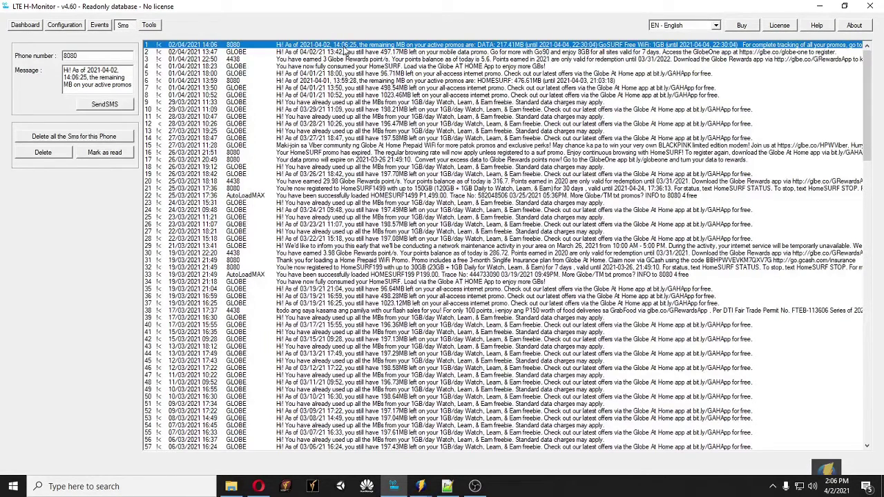
{"action": "left_click", "coordinate": [836, 486]}
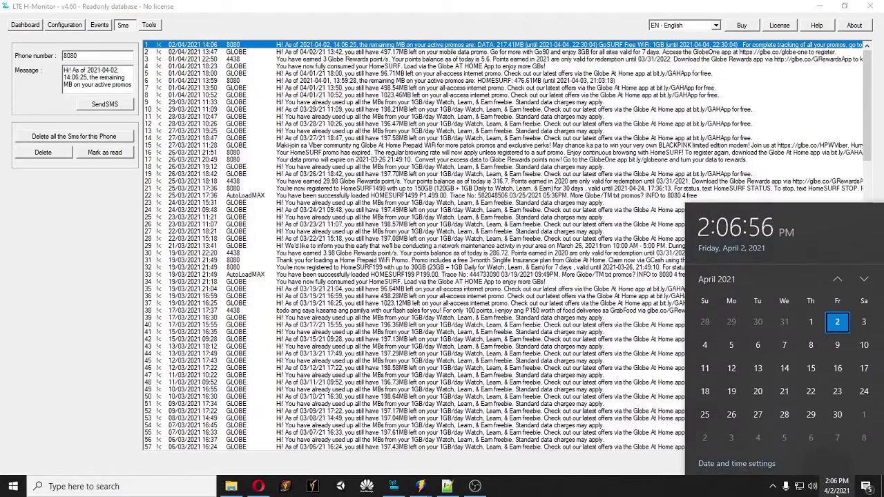
{"action": "left_click", "coordinate": [837, 486]}
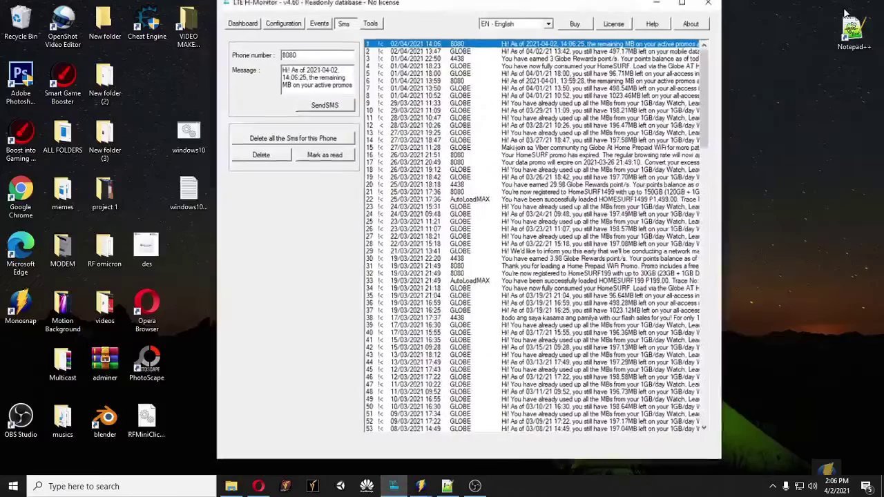
{"action": "left_click", "coordinate": [845, 6]}
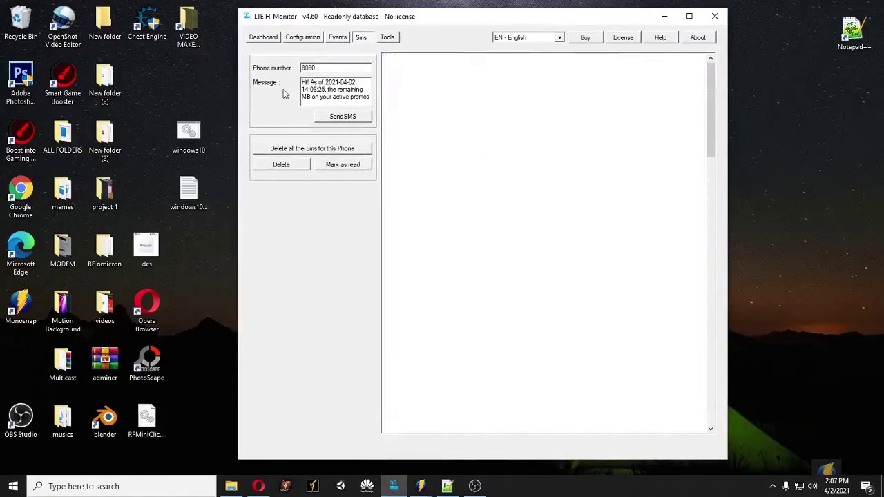
- Look through the General, Notifications and Radio configuration settings, ending on the radio band options
{"action": "left_click", "coordinate": [306, 39]}
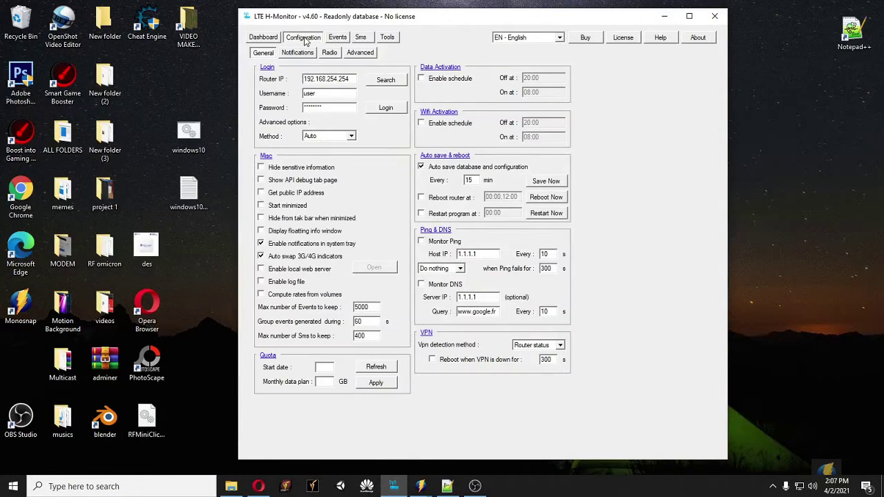
{"action": "left_click", "coordinate": [300, 53]}
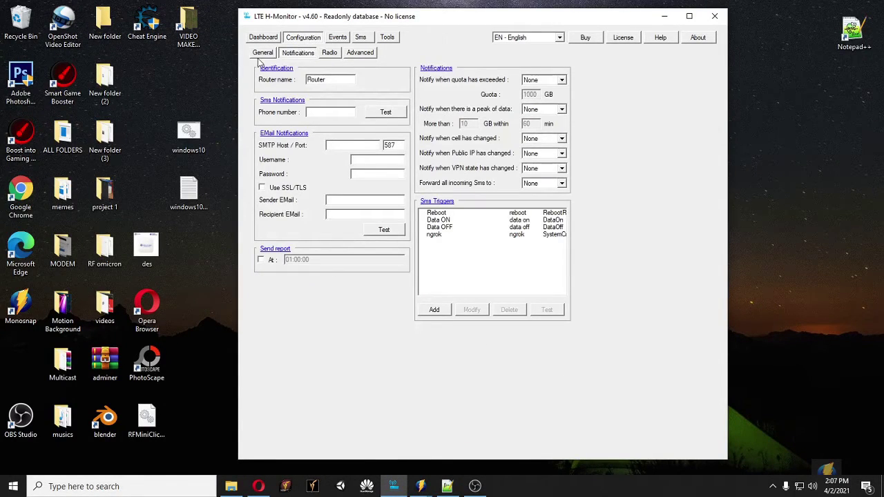
{"action": "left_click", "coordinate": [267, 53]}
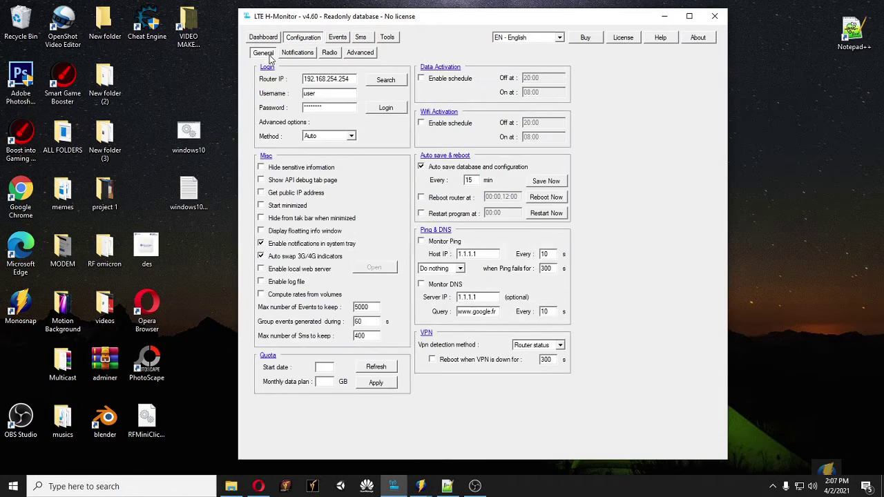
{"action": "left_click", "coordinate": [334, 53]}
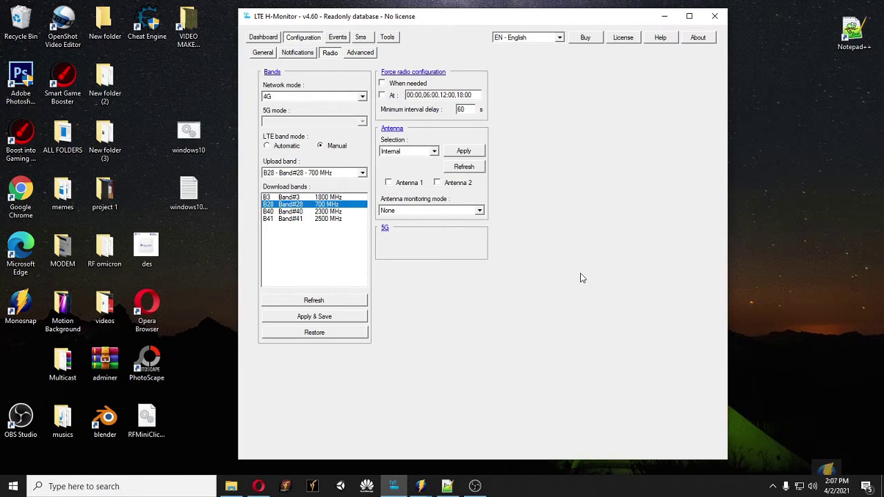
- Switch the antenna selection to External and apply it
{"action": "left_click", "coordinate": [287, 96]}
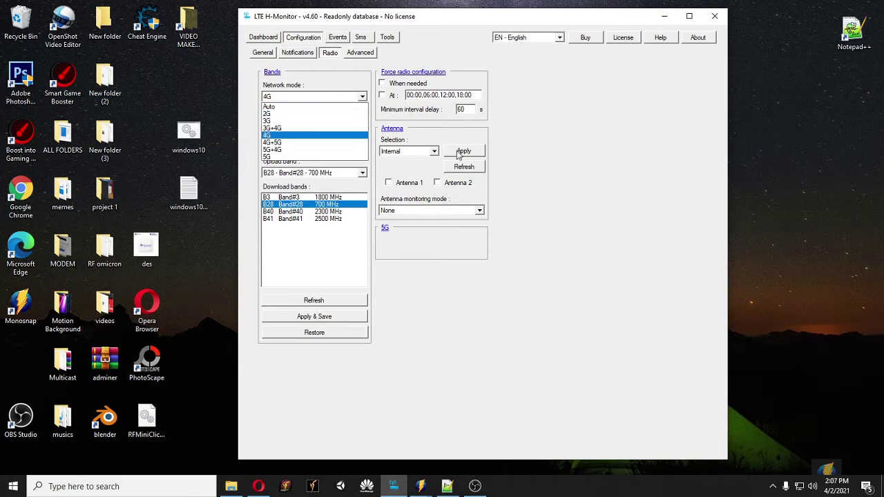
{"action": "left_click", "coordinate": [535, 170]}
{"action": "left_click", "coordinate": [433, 152]}
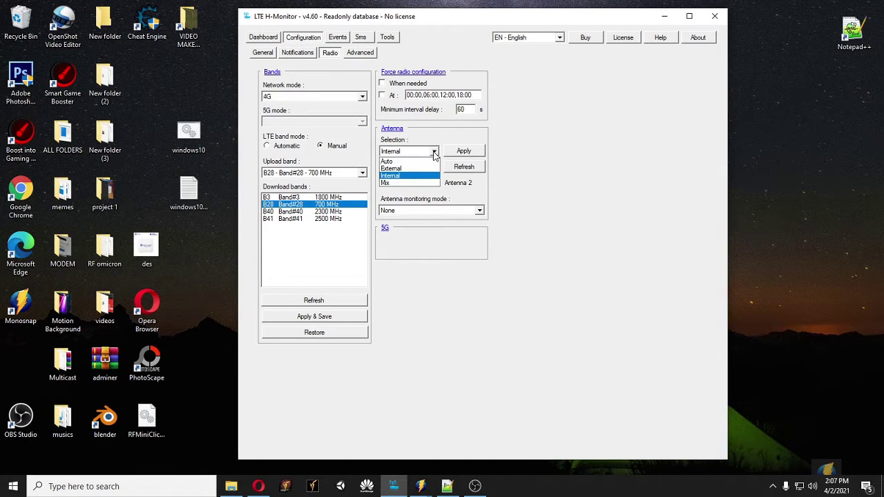
{"action": "left_click", "coordinate": [404, 169]}
{"action": "left_click", "coordinate": [461, 153]}
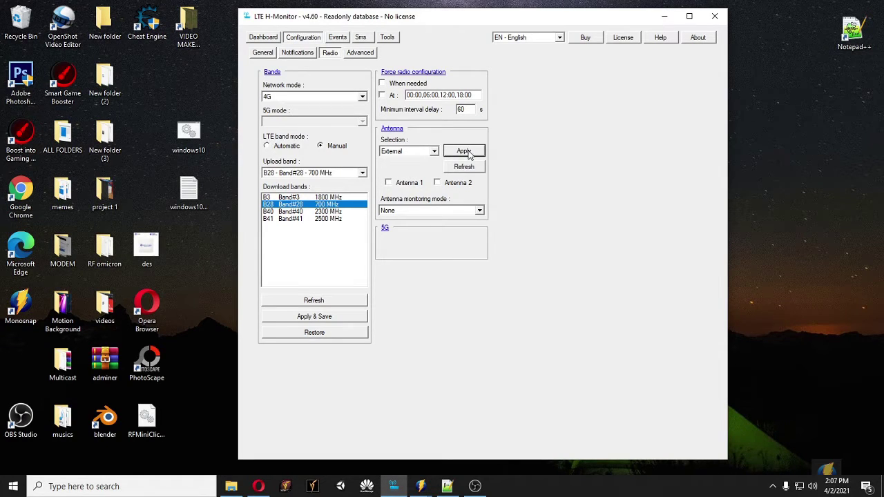
- Switch to Opera, load the router page at 192.168.254.254, and check the antenna status on its overview before returning to LTE H-Monitor
{"action": "left_click", "coordinate": [260, 486]}
{"action": "left_click", "coordinate": [138, 9]}
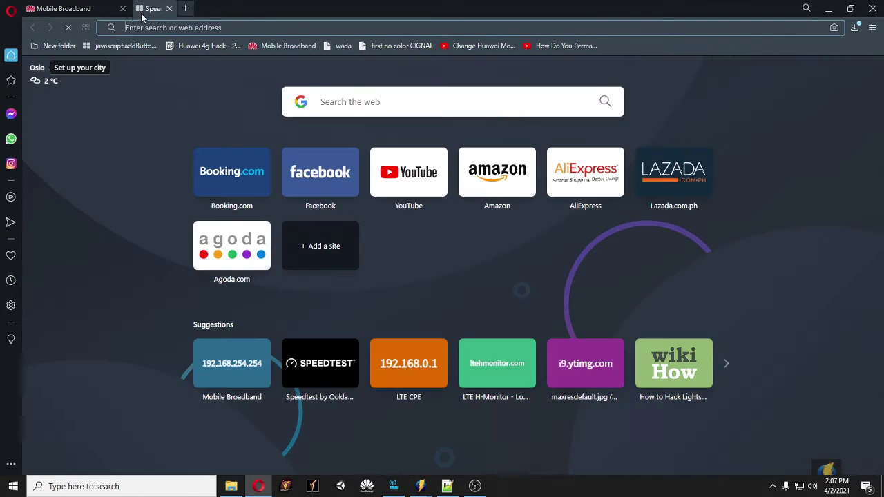
{"action": "type", "text": "192.168.1.1"}
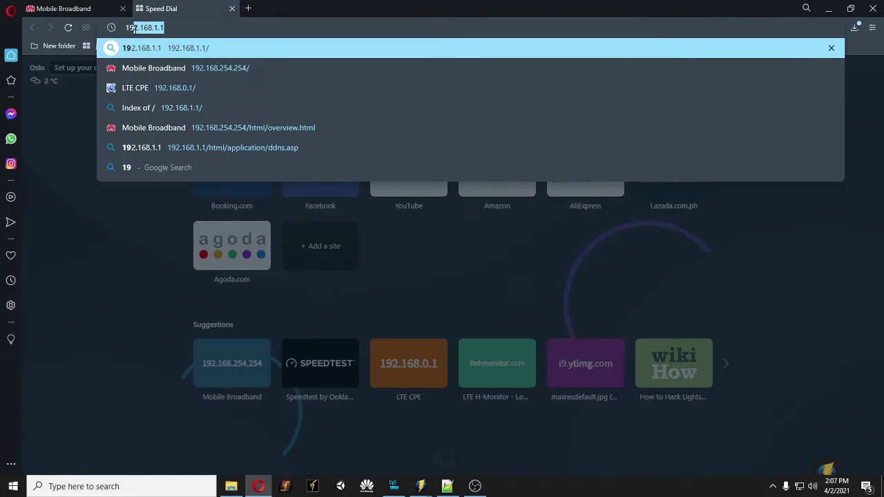
{"action": "left_click", "coordinate": [153, 68]}
{"action": "left_click", "coordinate": [123, 9]}
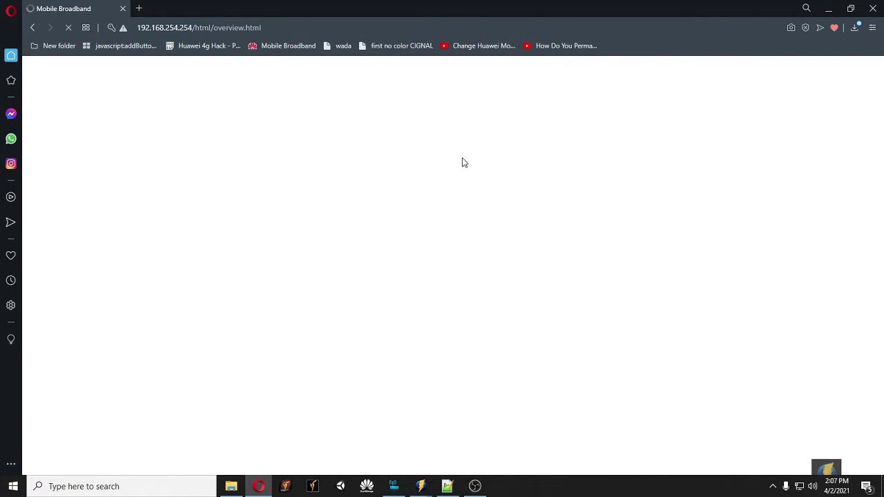
{"action": "scroll", "coordinate": [460, 221], "scroll_direction": "down", "scroll_amount": 3}
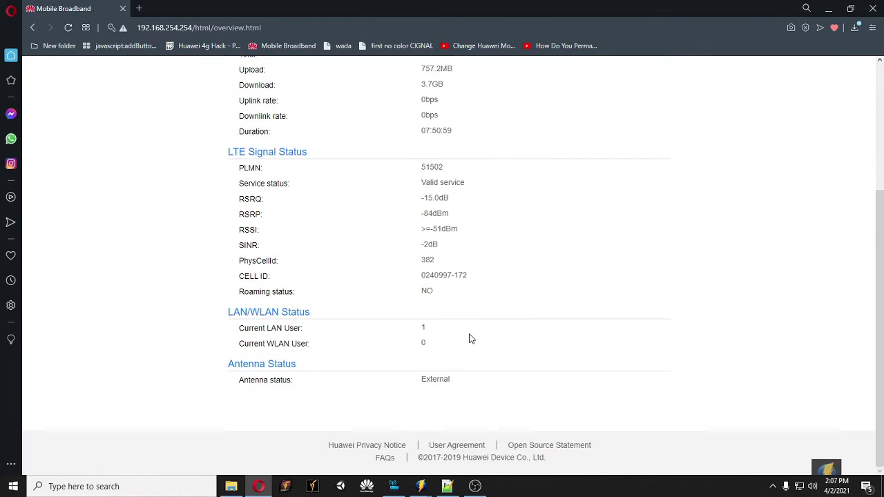
{"action": "left_click_drag", "start_coordinate": [450, 379], "coordinate": [421, 379]}
{"action": "triple_click", "coordinate": [423, 381]}
{"action": "left_click", "coordinate": [451, 388]}
{"action": "left_click", "coordinate": [671, 270]}
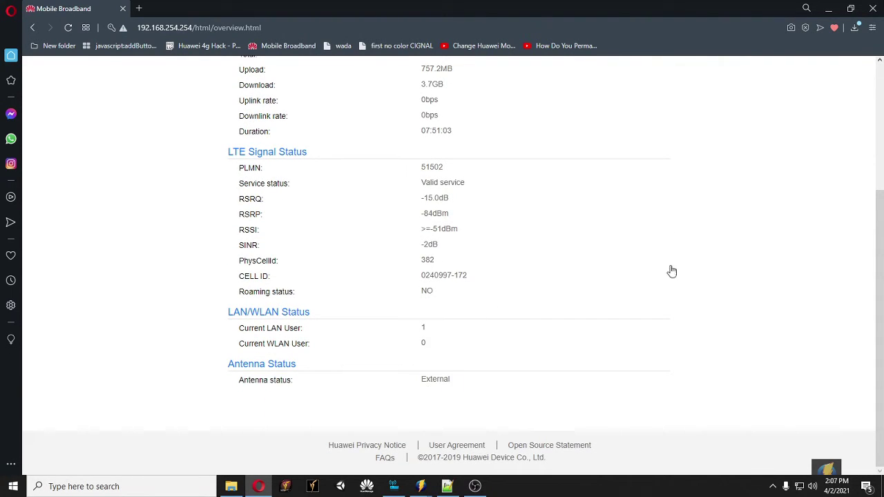
{"action": "left_click", "coordinate": [829, 8]}
- Set the antenna selection to Internal and apply the change
{"action": "left_click", "coordinate": [414, 151]}
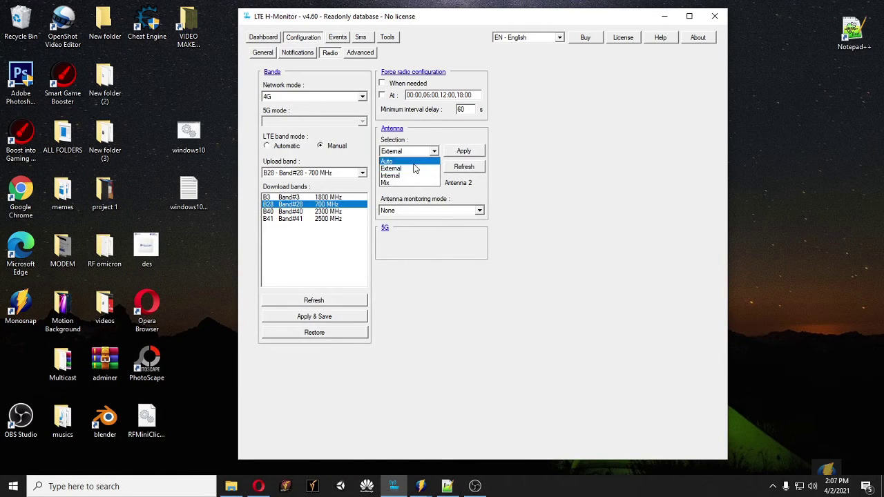
{"action": "left_click", "coordinate": [415, 175]}
{"action": "left_click", "coordinate": [463, 153]}
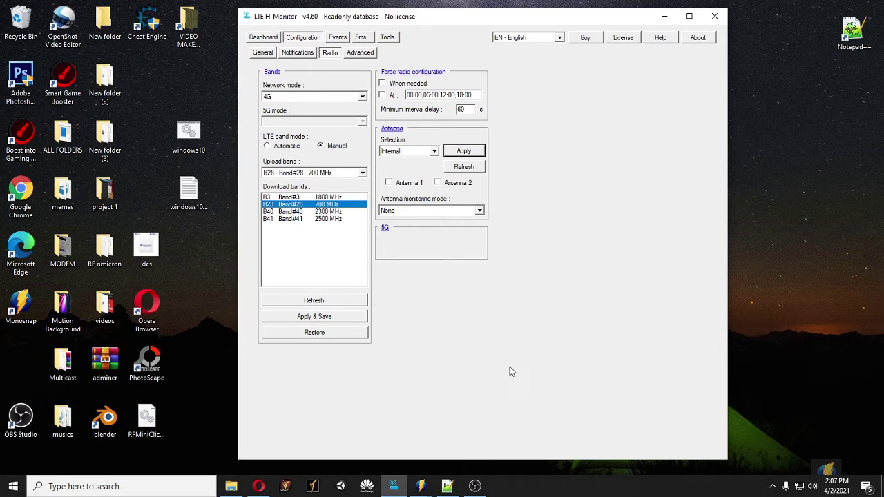
- Reload the router's overview page in Opera, check the antenna status again, and return to LTE H-Monitor
{"action": "left_click", "coordinate": [259, 486]}
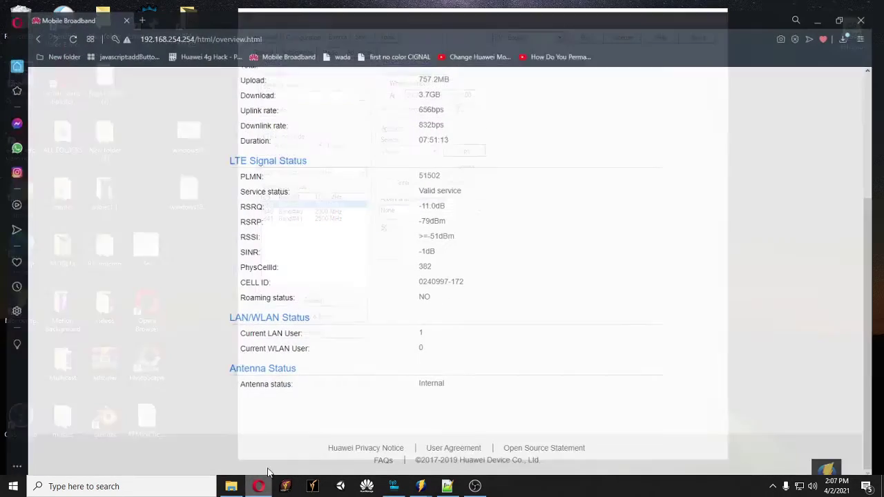
{"action": "left_click", "coordinate": [222, 33]}
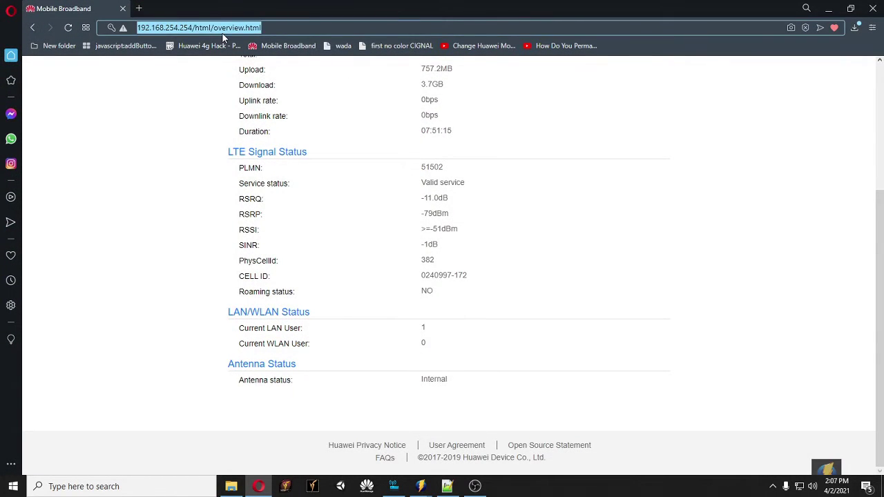
{"action": "key", "text": "Return"}
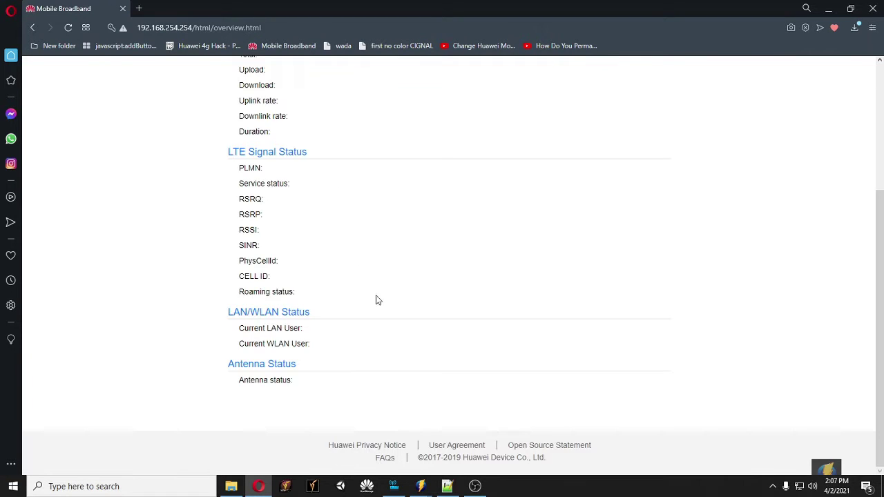
{"action": "left_click_drag", "start_coordinate": [465, 379], "coordinate": [434, 383]}
{"action": "left_click", "coordinate": [428, 390]}
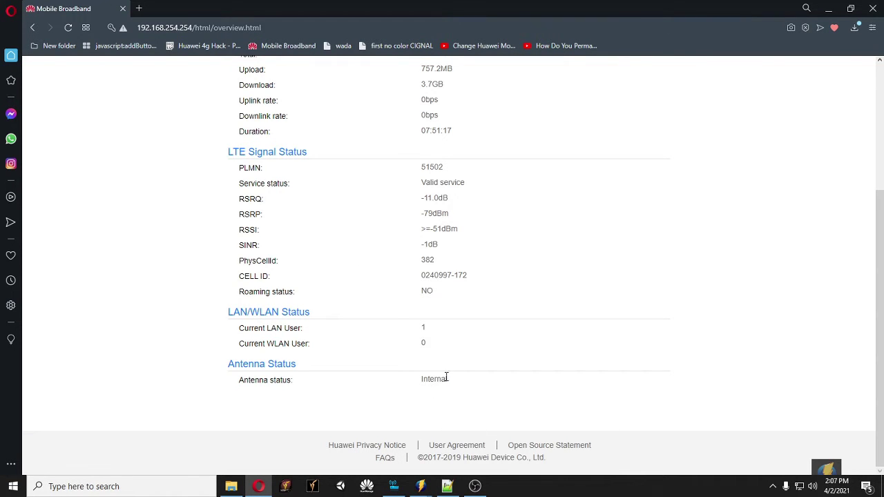
{"action": "triple_click", "coordinate": [448, 380]}
{"action": "left_click", "coordinate": [450, 386]}
{"action": "left_click", "coordinate": [832, 8]}
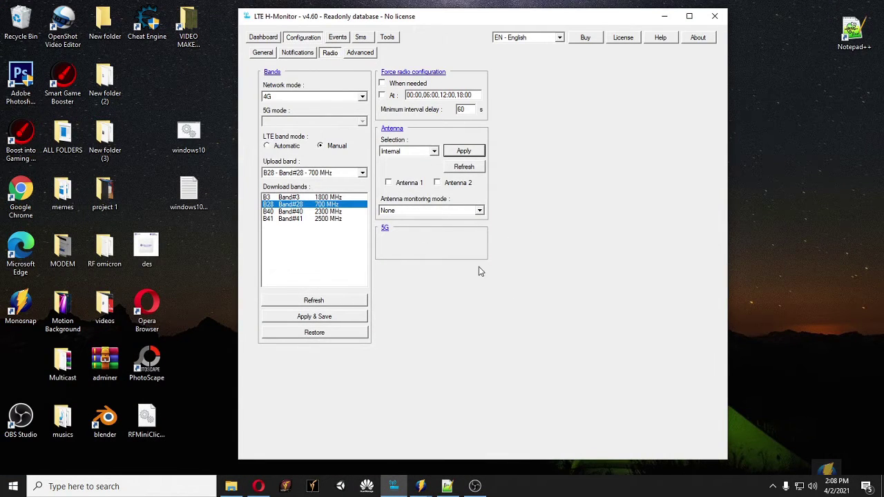
- Toggle B40 in the download bands, then try to apply and save B41 - Band#41 - 2500 MHz as the upload band
{"action": "left_click", "coordinate": [329, 211]}
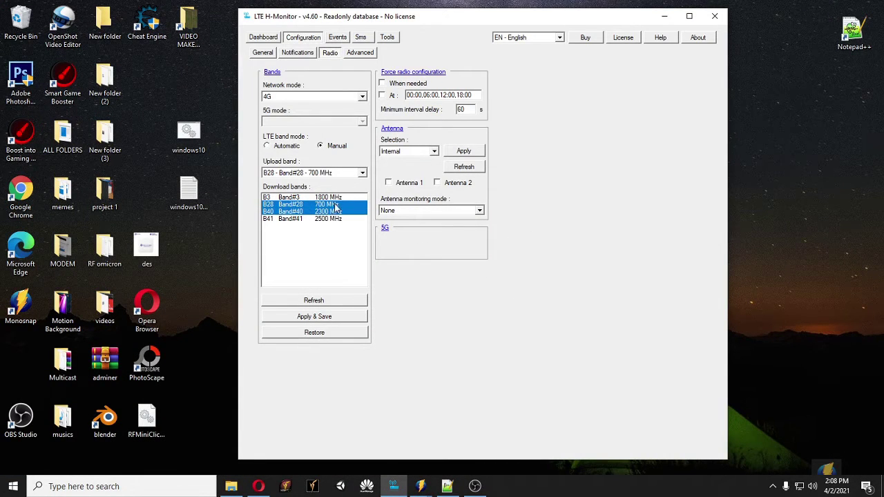
{"action": "left_click", "coordinate": [329, 211]}
{"action": "left_click", "coordinate": [328, 211]}
{"action": "left_click", "coordinate": [328, 212]}
{"action": "left_click", "coordinate": [362, 172]}
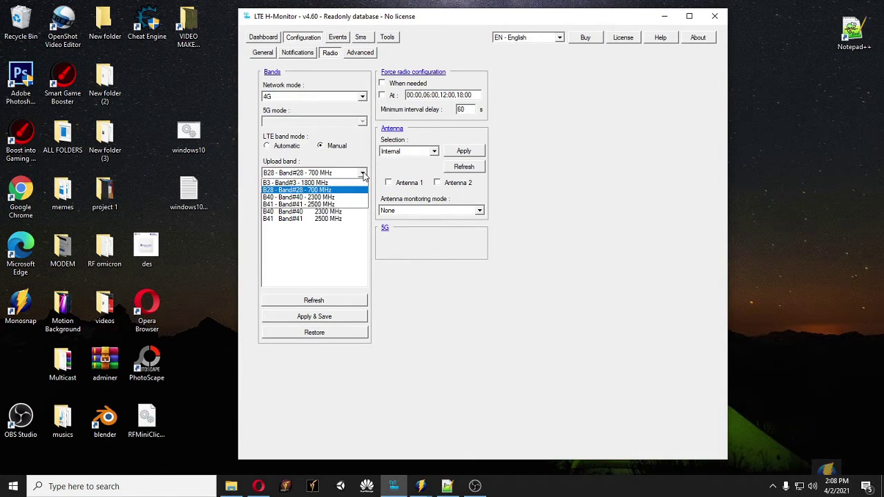
{"action": "left_click", "coordinate": [304, 205]}
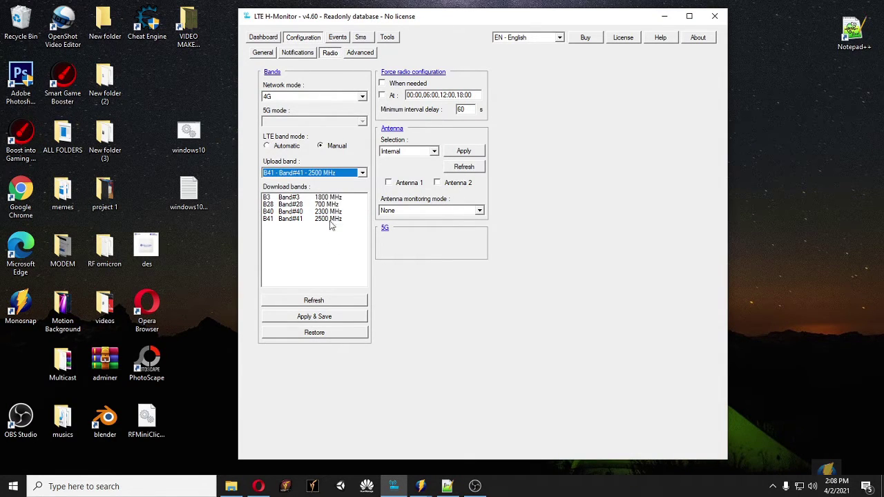
{"action": "left_click", "coordinate": [312, 319]}
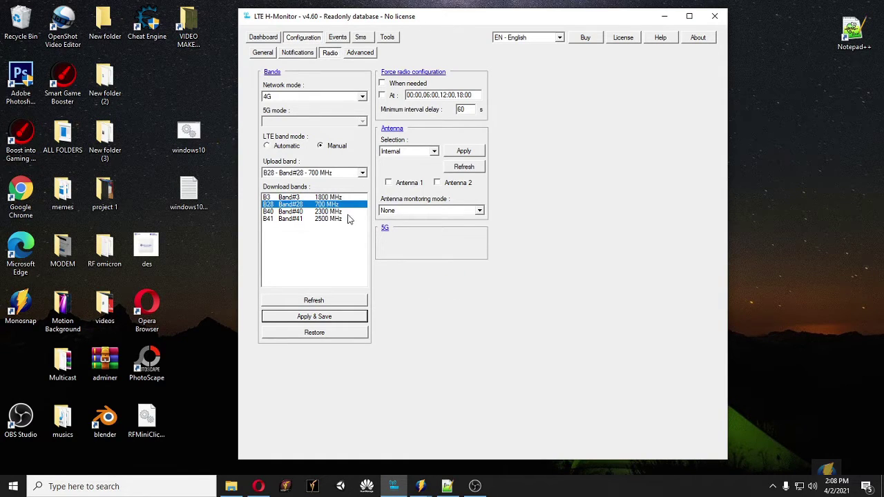
- Try again to apply and save B41 as the upload band, and toggle B28 in the download bands for another save
{"action": "left_click", "coordinate": [314, 173]}
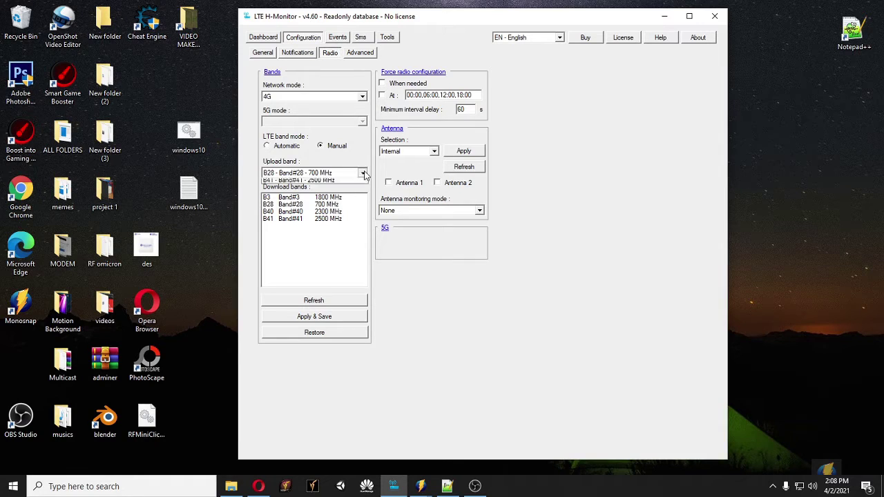
{"action": "left_click", "coordinate": [295, 204]}
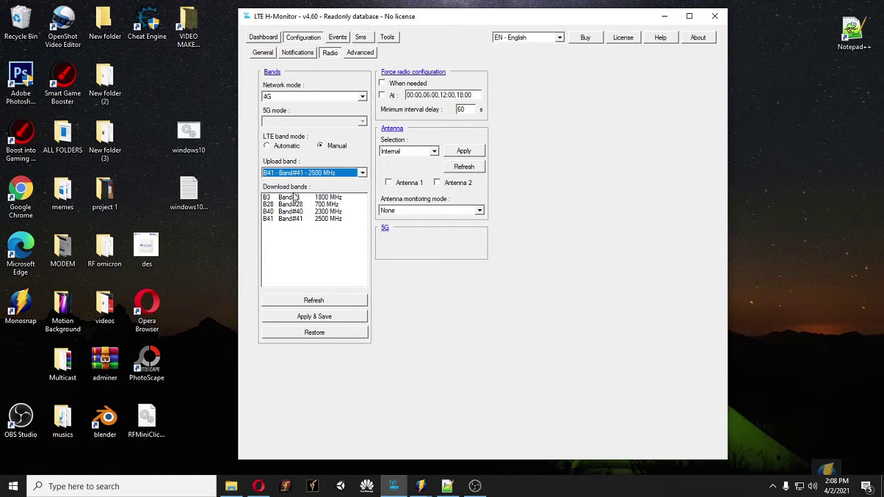
{"action": "left_click", "coordinate": [314, 317]}
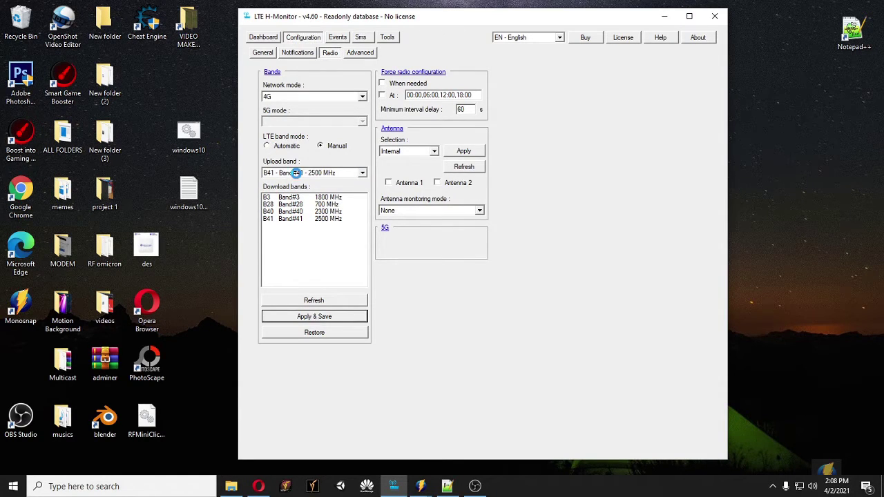
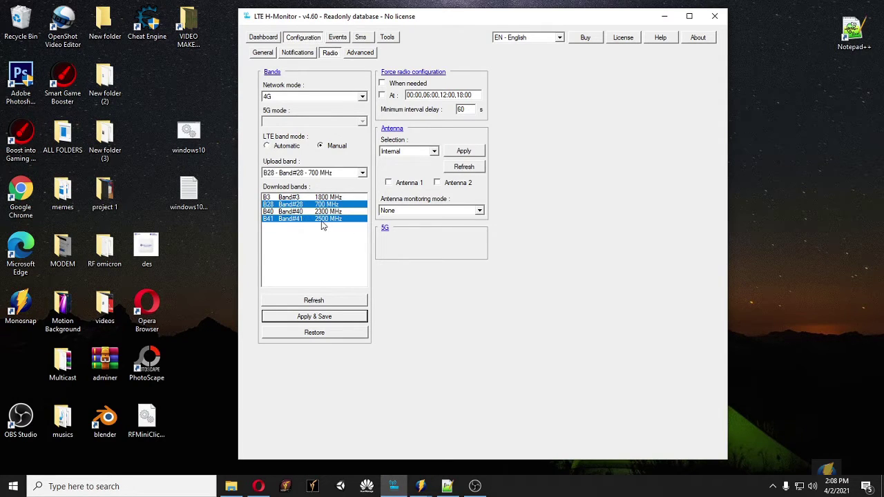
{"action": "left_click", "coordinate": [318, 205]}
{"action": "left_click", "coordinate": [312, 319]}
- Set the upload band to B41 - Band#41 - 2500 MHz with only B41 as download band, and apply and save
{"action": "left_click", "coordinate": [362, 173]}
{"action": "left_click", "coordinate": [343, 219]}
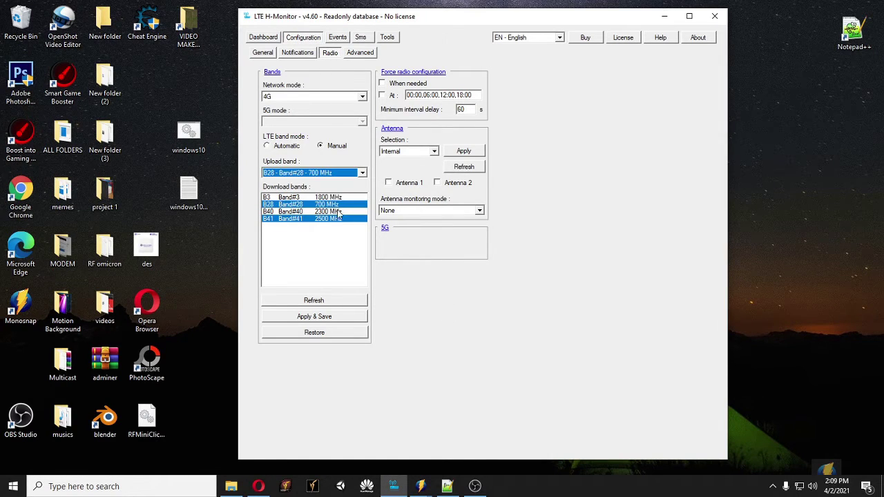
{"action": "left_click", "coordinate": [362, 173]}
{"action": "left_click", "coordinate": [300, 203]}
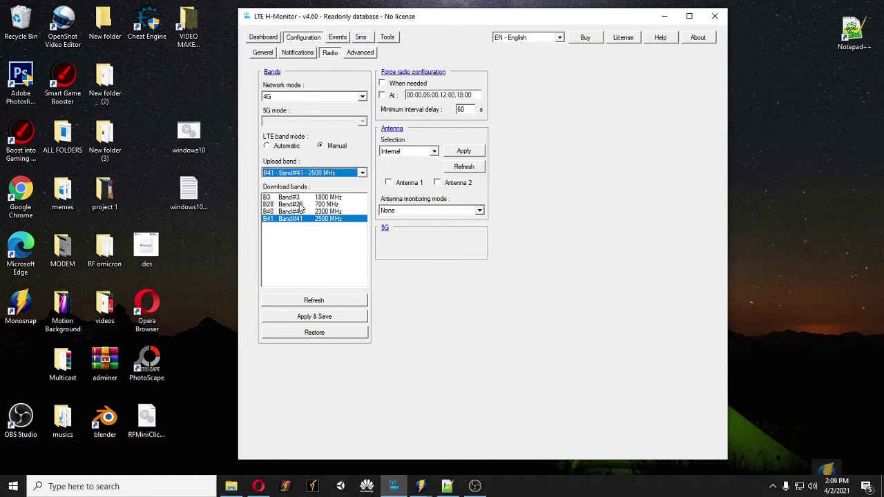
{"action": "left_click", "coordinate": [302, 316]}
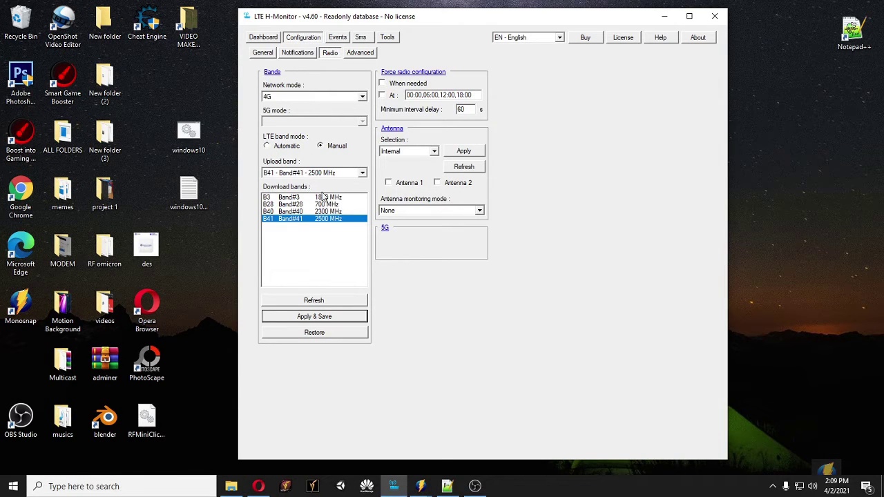
- Start a continuous ping with "ping facebook.com -t" and move its window clear of the band settings
{"action": "left_click", "coordinate": [12, 486]}
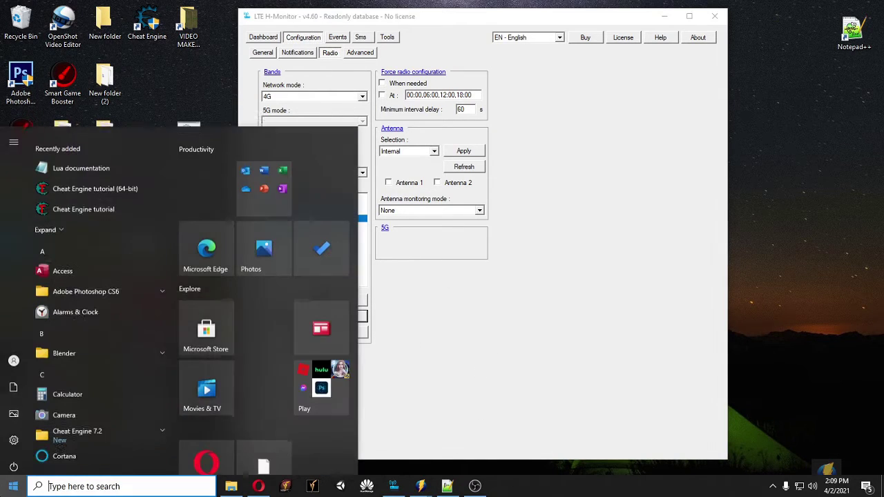
{"action": "type", "text": "ping"}
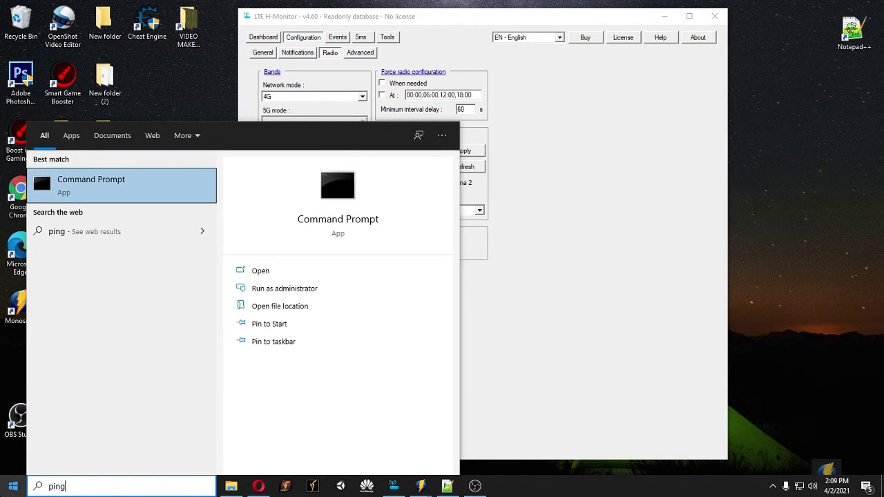
{"action": "type", "text": " face"}
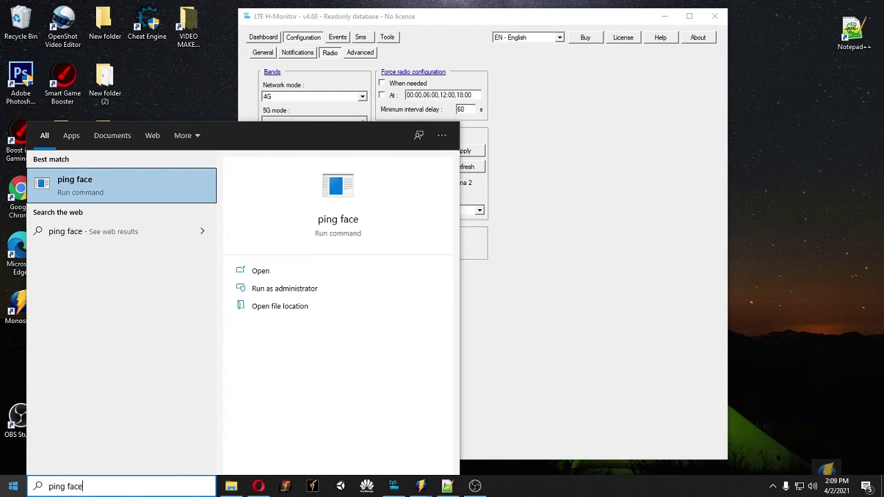
{"action": "type", "text": "book.com -t"}
{"action": "key", "text": "Return"}
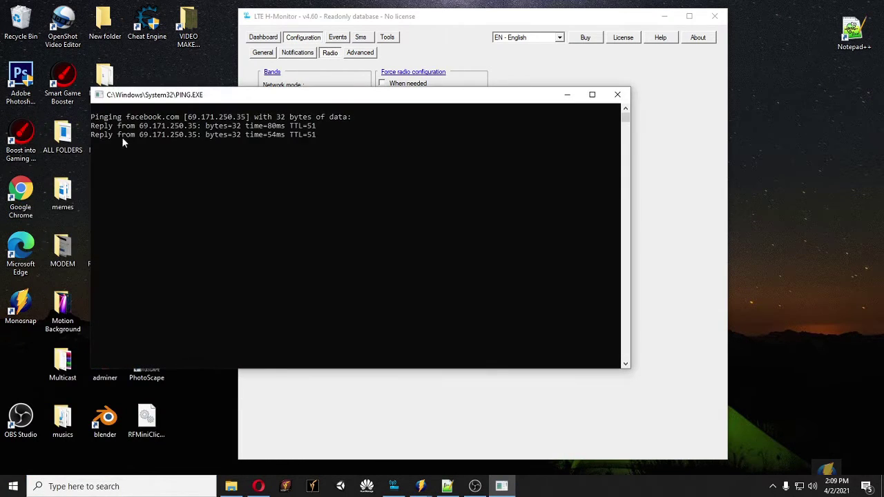
{"action": "left_click_drag", "start_coordinate": [155, 96], "coordinate": [619, 132]}
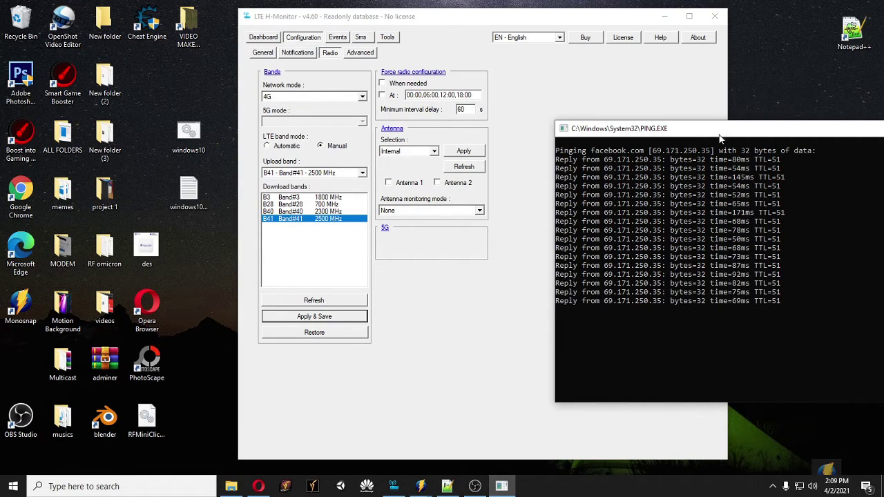
{"action": "left_click_drag", "start_coordinate": [719, 137], "coordinate": [716, 124]}
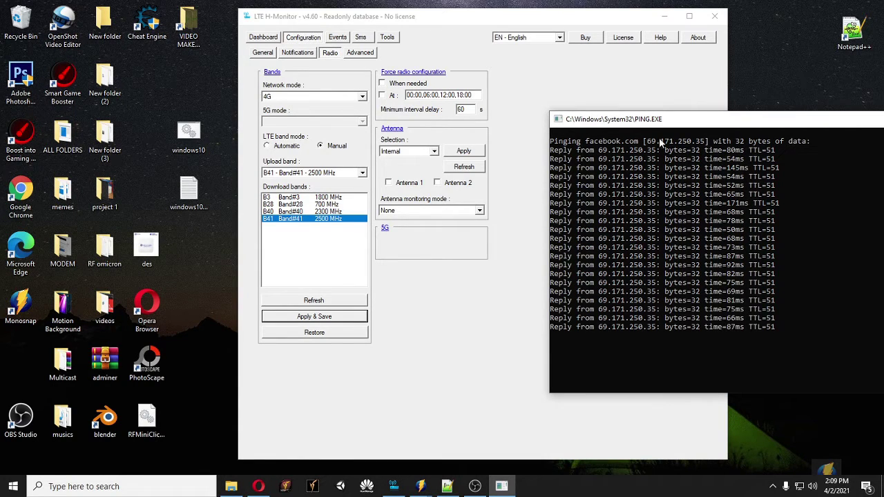
{"action": "left_click_drag", "start_coordinate": [650, 119], "coordinate": [672, 115]}
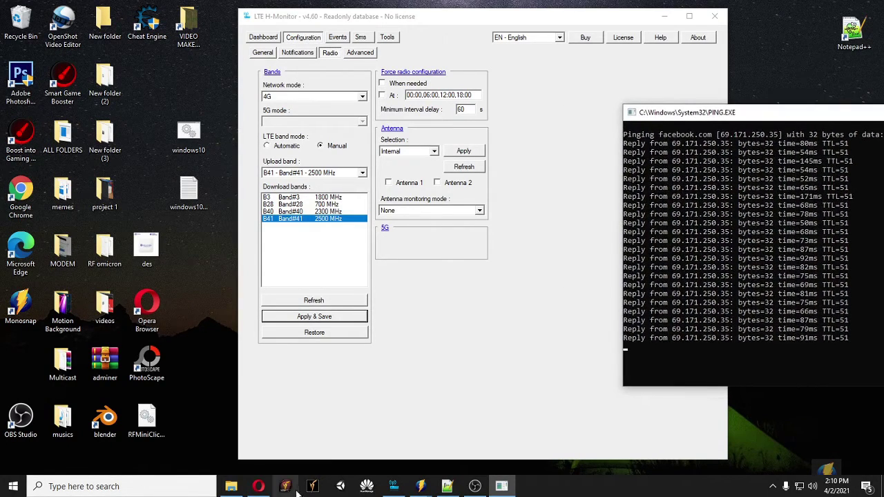
- Bring up the router's overview page in a reduced Opera window and place the ping window beside it
{"action": "left_click", "coordinate": [258, 486]}
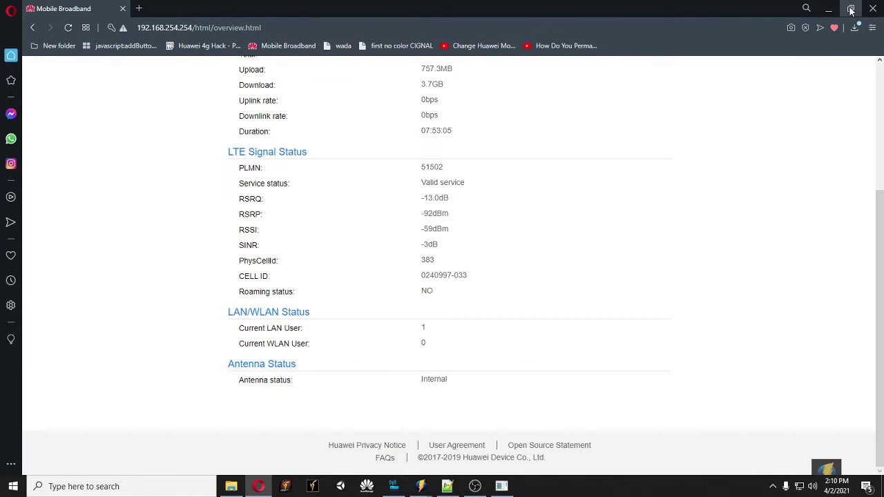
{"action": "left_click", "coordinate": [851, 9]}
{"action": "left_click_drag", "start_coordinate": [827, 172], "coordinate": [728, 104]}
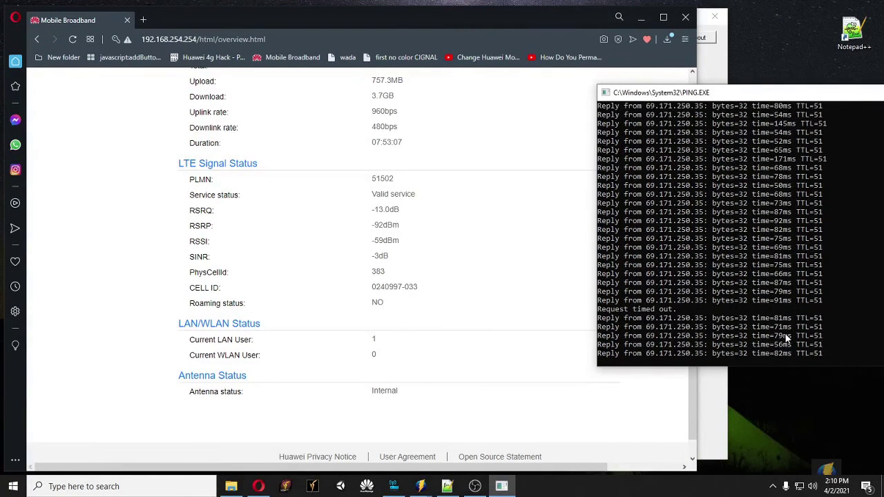
- Open speedtest.net in a new browser tab beside the ping window and run a speed test on the B41 connection
{"action": "left_click_drag", "start_coordinate": [699, 96], "coordinate": [722, 91]}
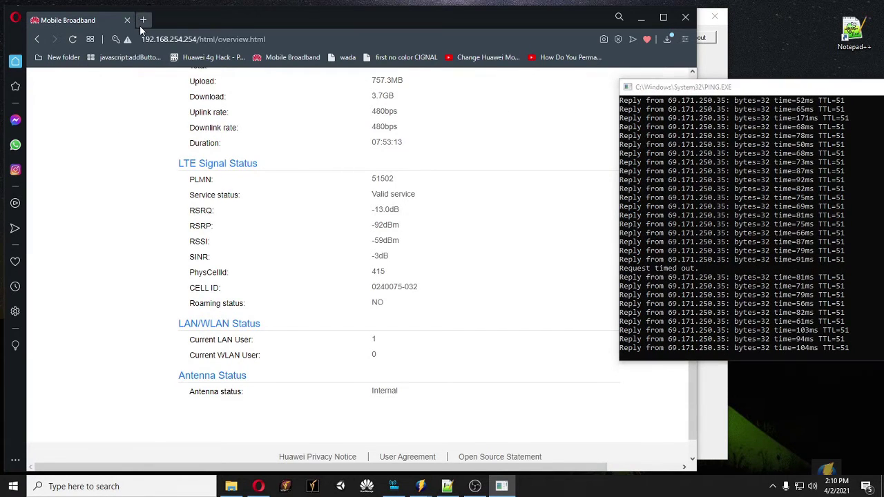
{"action": "left_click", "coordinate": [143, 20]}
{"action": "left_click", "coordinate": [735, 89]}
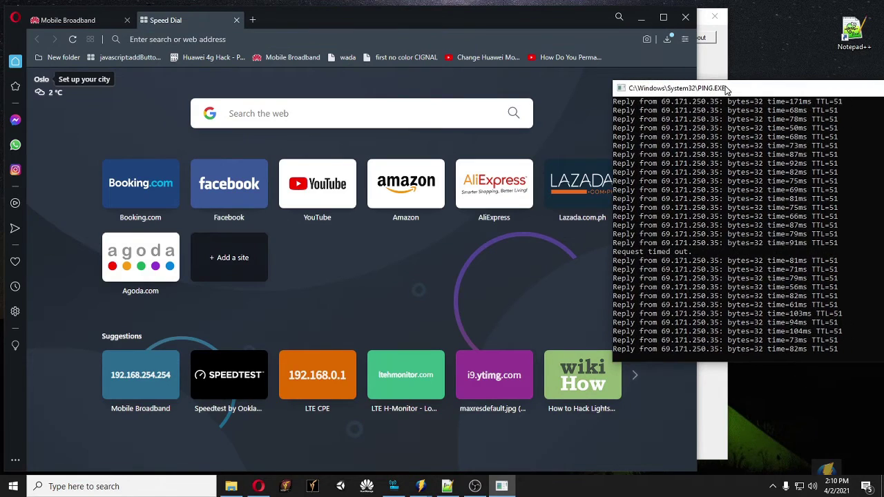
{"action": "left_click", "coordinate": [213, 39]}
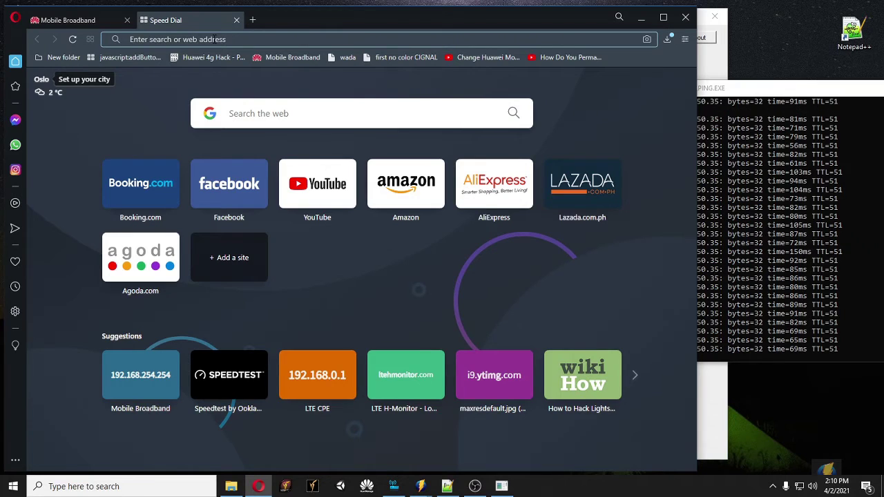
{"action": "type", "text": "speedtest.net"}
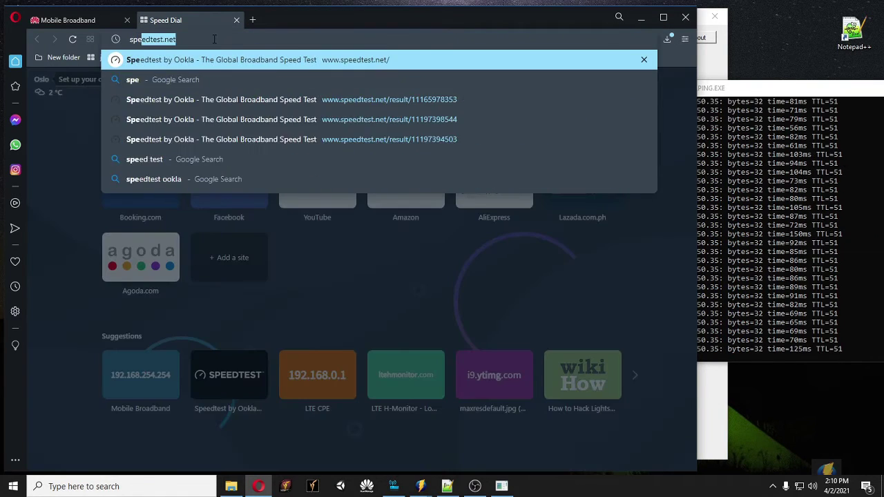
{"action": "key", "text": "Return"}
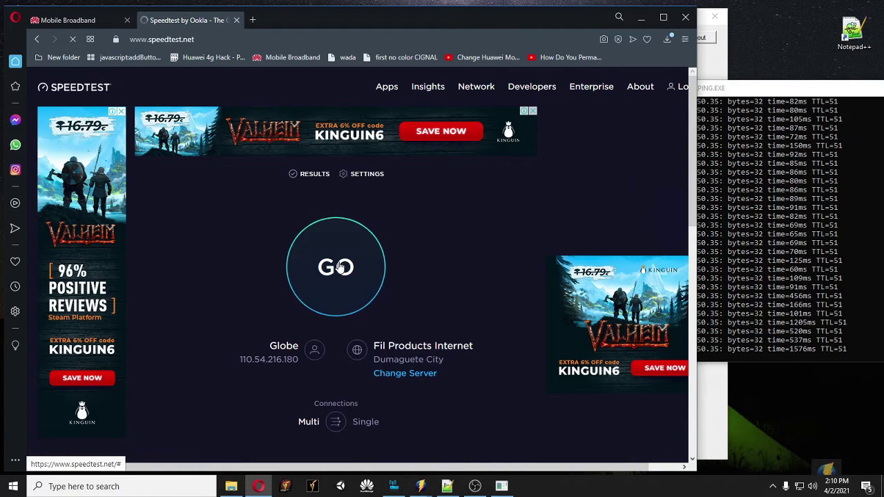
{"action": "left_click", "coordinate": [338, 271]}
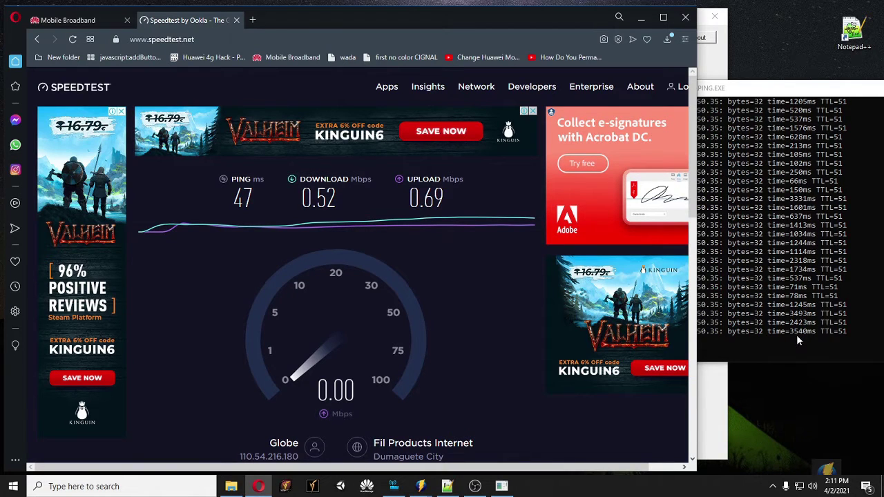
- Check the B41 speed test results against the ping replies and run the speed test a second time
{"action": "left_click", "coordinate": [796, 334]}
{"action": "left_click_drag", "start_coordinate": [697, 96], "coordinate": [682, 91]}
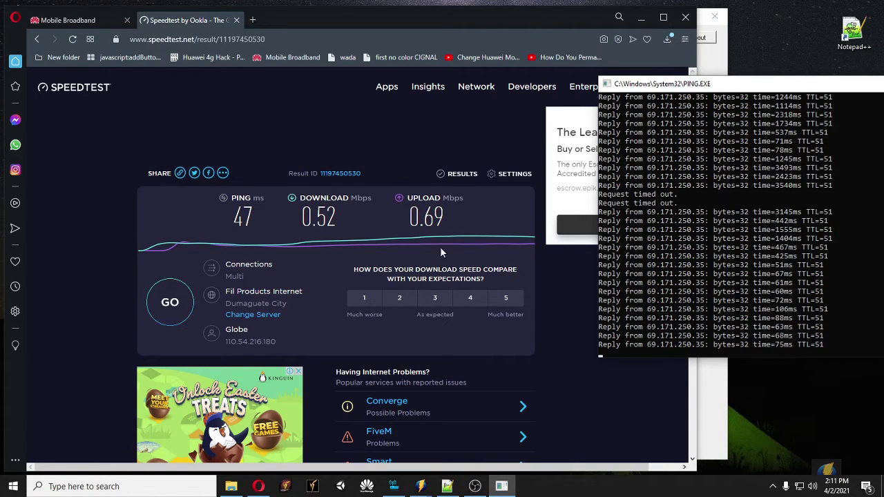
{"action": "left_click_drag", "start_coordinate": [456, 213], "coordinate": [220, 216]}
{"action": "left_click", "coordinate": [217, 228]}
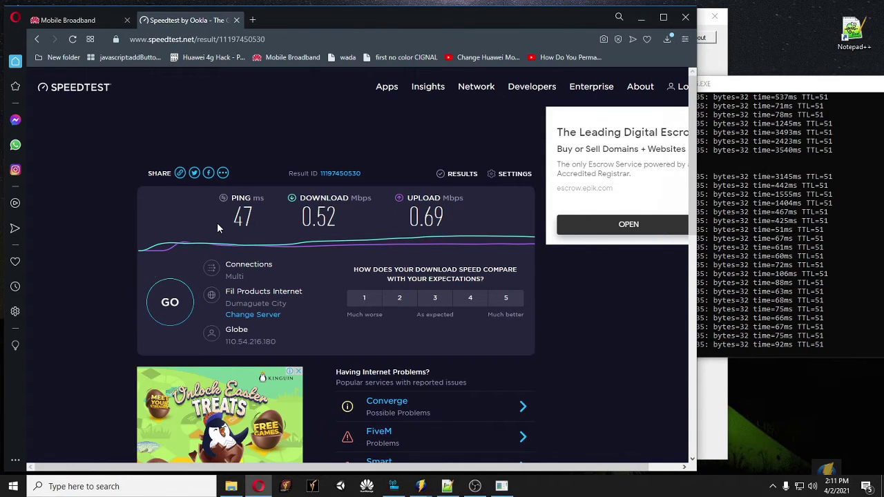
{"action": "left_click", "coordinate": [170, 300]}
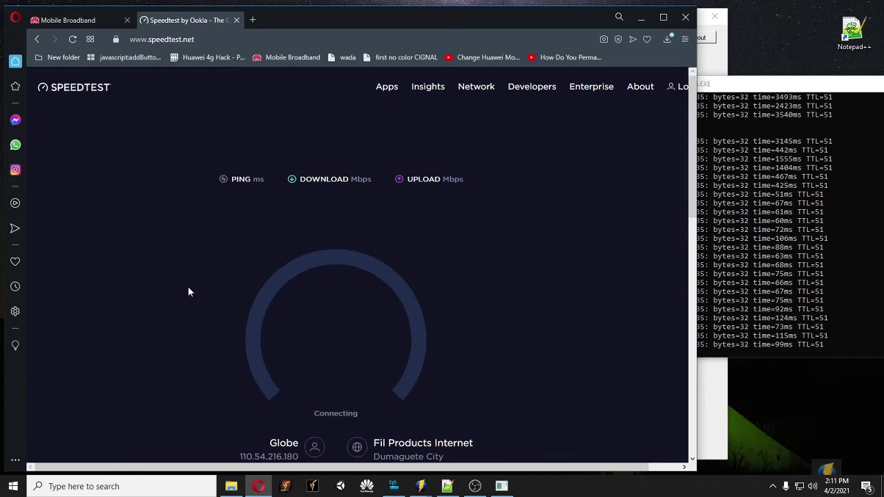
{"action": "left_click", "coordinate": [764, 329]}
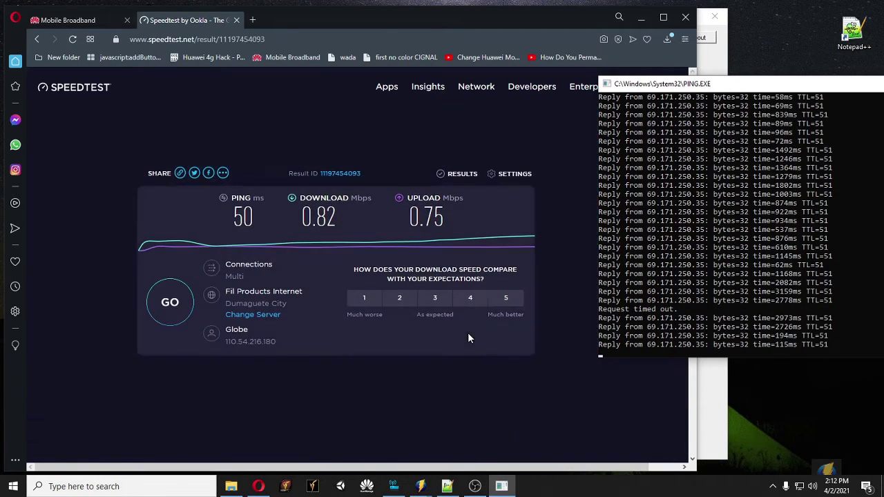
- Switch to LTE H-Monitor, deselect B41 in the download bands, set the upload band to B28 - Band#28 - 700 MHz, and apply and save
{"action": "left_click", "coordinate": [644, 22]}
{"action": "left_click", "coordinate": [644, 20]}
{"action": "left_click", "coordinate": [503, 187]}
{"action": "left_click_drag", "start_coordinate": [502, 26], "coordinate": [482, 31]}
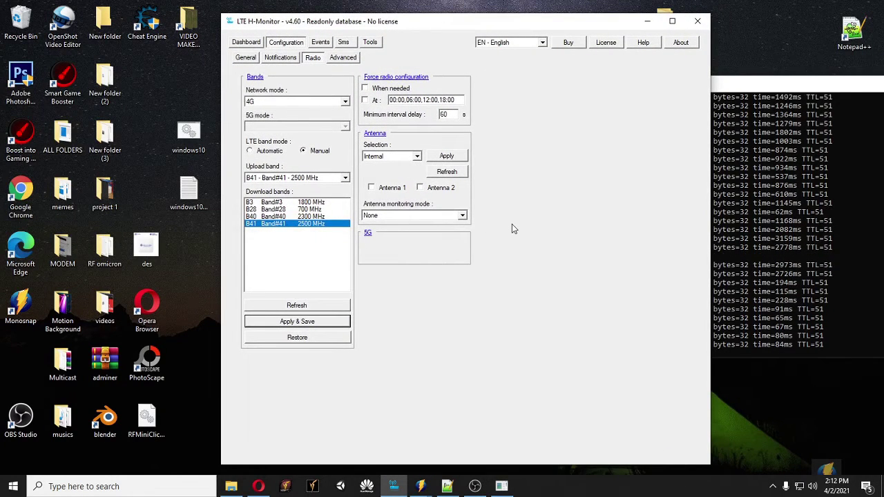
{"action": "left_click", "coordinate": [299, 225]}
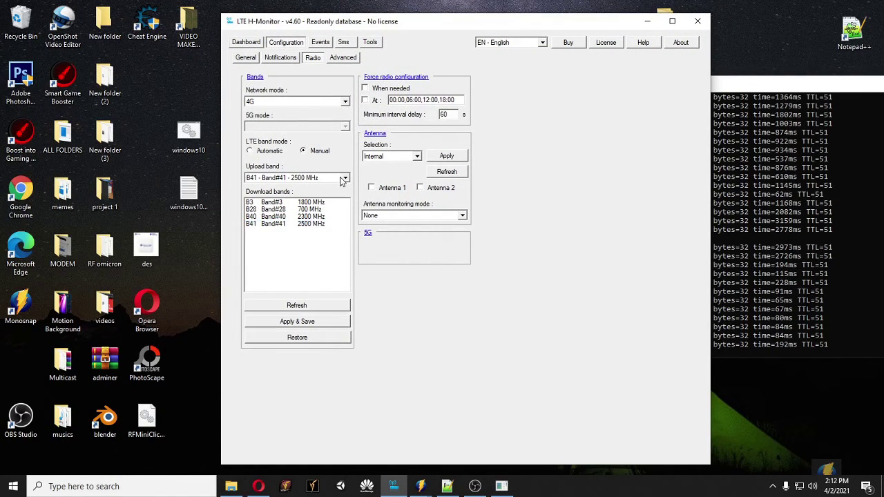
{"action": "left_click", "coordinate": [342, 178]}
{"action": "left_click", "coordinate": [298, 195]}
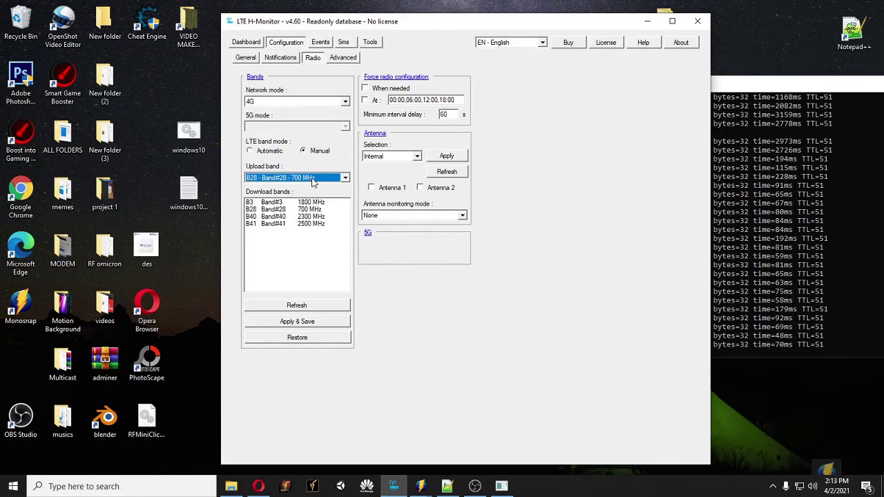
{"action": "left_click", "coordinate": [300, 328]}
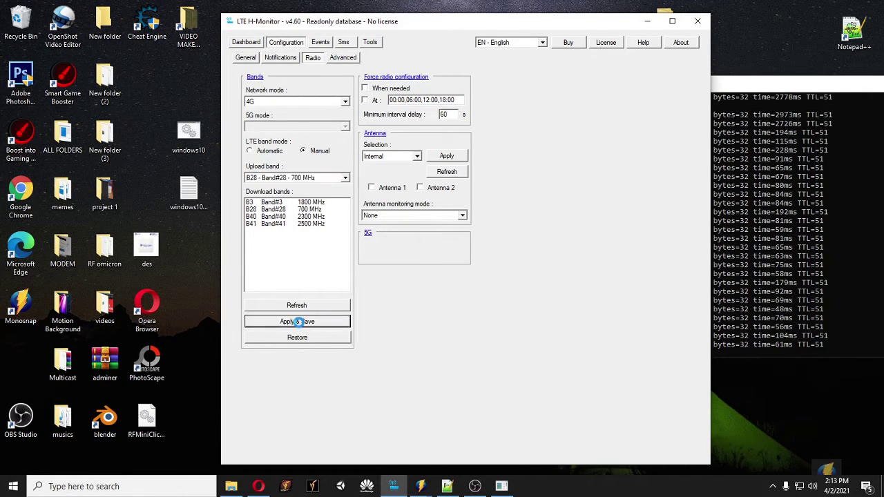
{"action": "left_click_drag", "start_coordinate": [851, 84], "coordinate": [719, 86]}
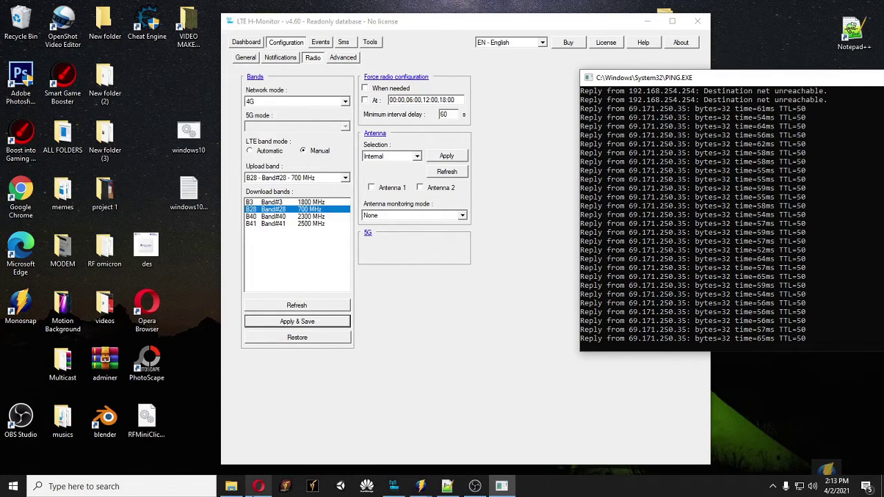
- Switch back to Opera, reload speedtest.net in a fresh tab and run a speed test on the B28 connection
{"action": "mouse_move", "coordinate": [257, 489]}
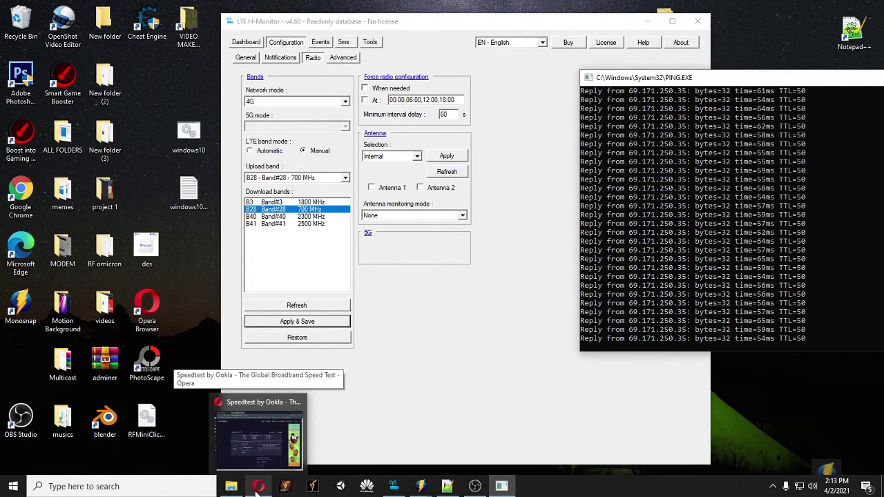
{"action": "left_click", "coordinate": [259, 435]}
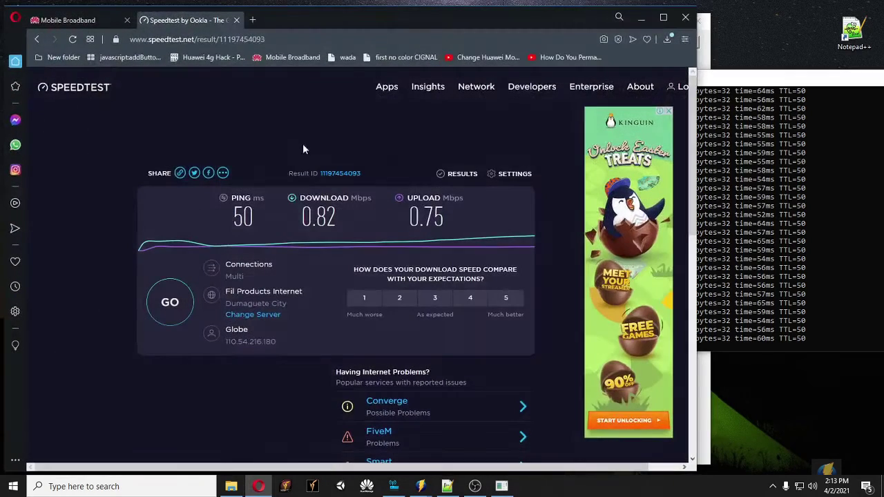
{"action": "left_click", "coordinate": [236, 20]}
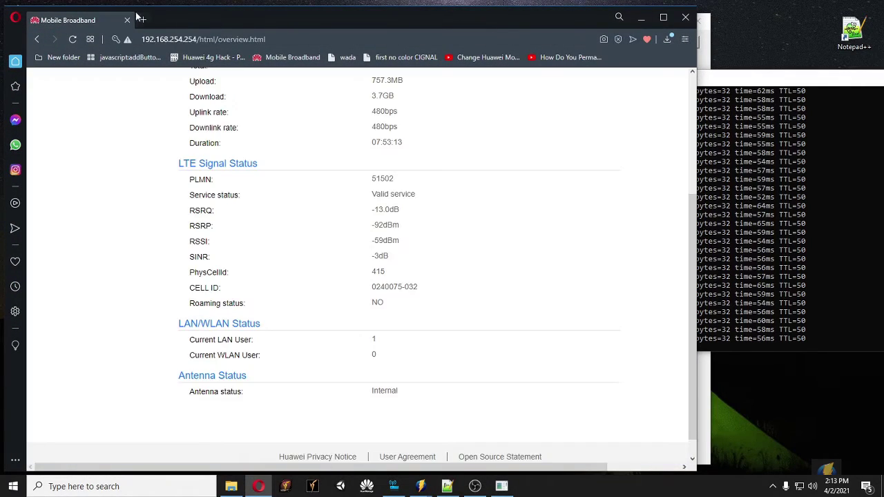
{"action": "left_click", "coordinate": [144, 20]}
{"action": "type", "text": "speedtest.net"}
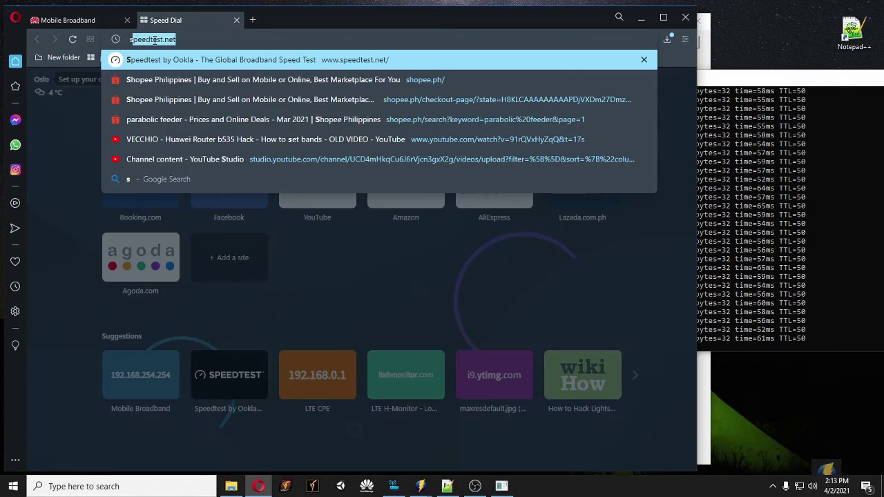
{"action": "key", "text": "Return"}
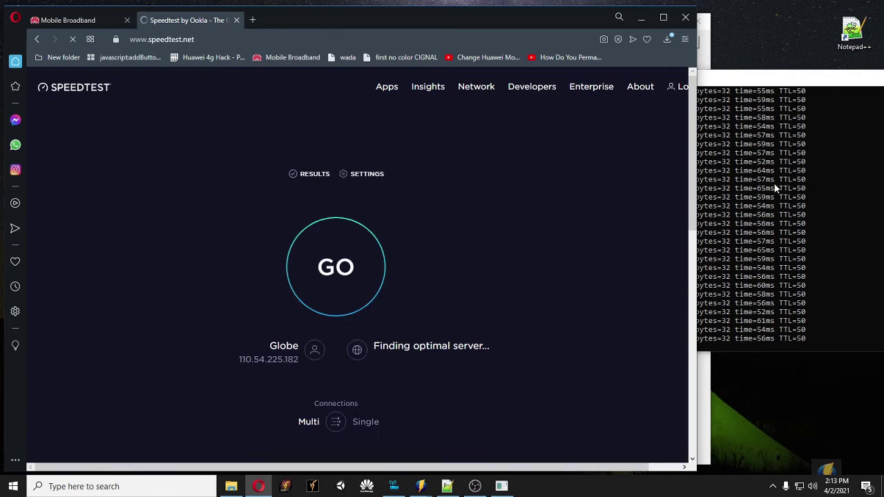
{"action": "left_click", "coordinate": [775, 183]}
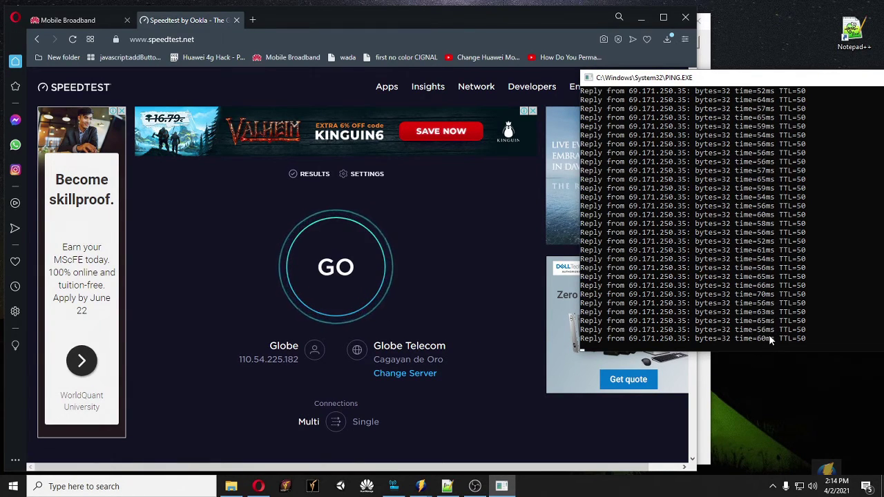
{"action": "left_click", "coordinate": [349, 271]}
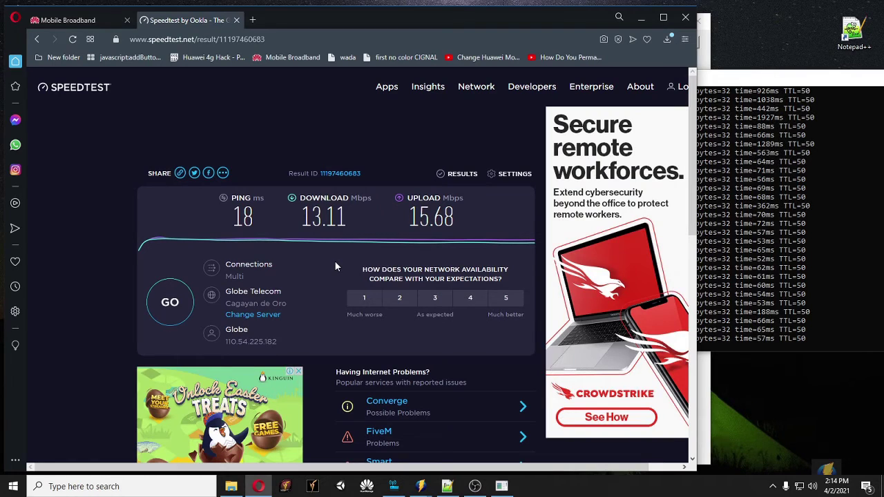
- Review the B28 download and upload speeds, repeat the speed test, and check the system clock for the time of day
{"action": "left_click_drag", "start_coordinate": [459, 226], "coordinate": [322, 220]}
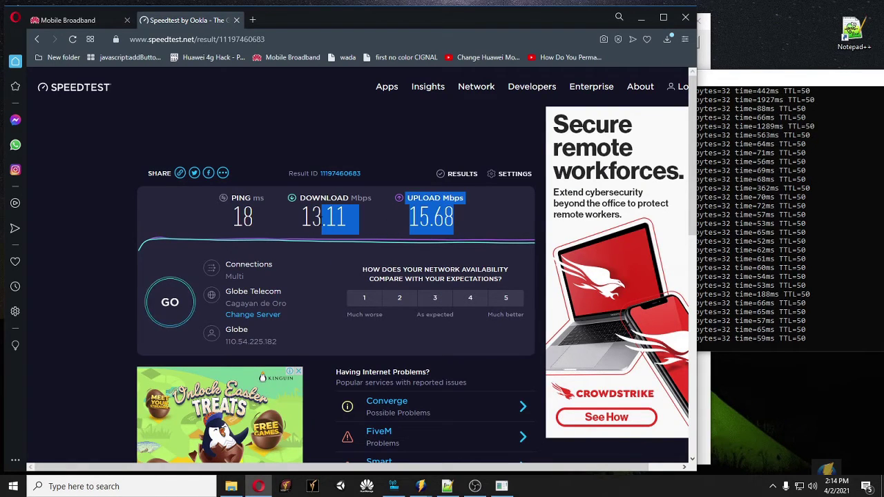
{"action": "left_click", "coordinate": [336, 228]}
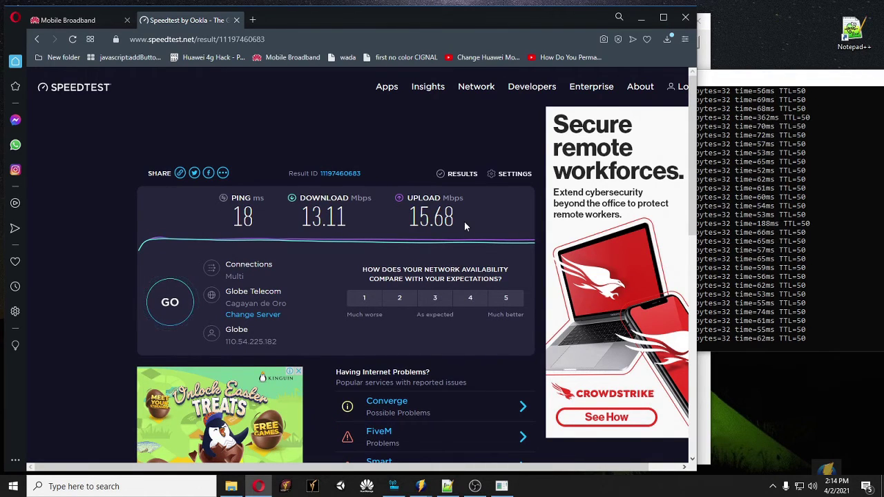
{"action": "left_click", "coordinate": [170, 304]}
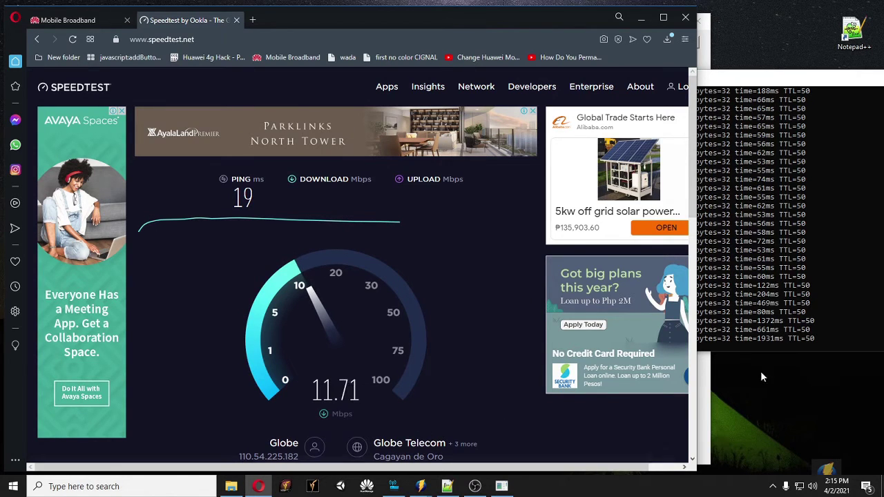
{"action": "left_click", "coordinate": [833, 482]}
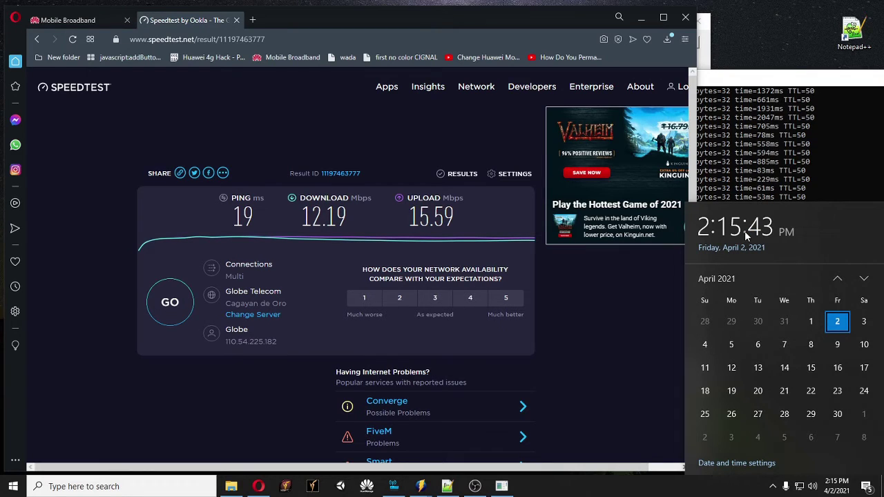
{"action": "left_click", "coordinate": [187, 401]}
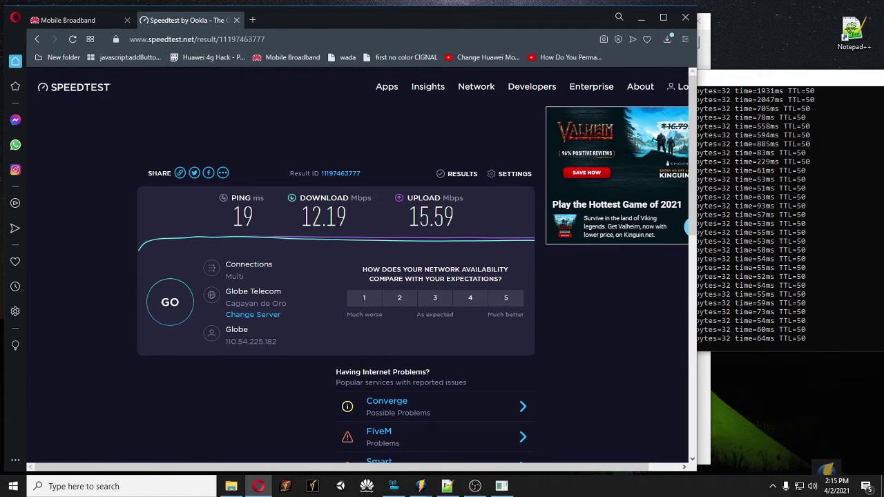
{"action": "double_click", "coordinate": [337, 217]}
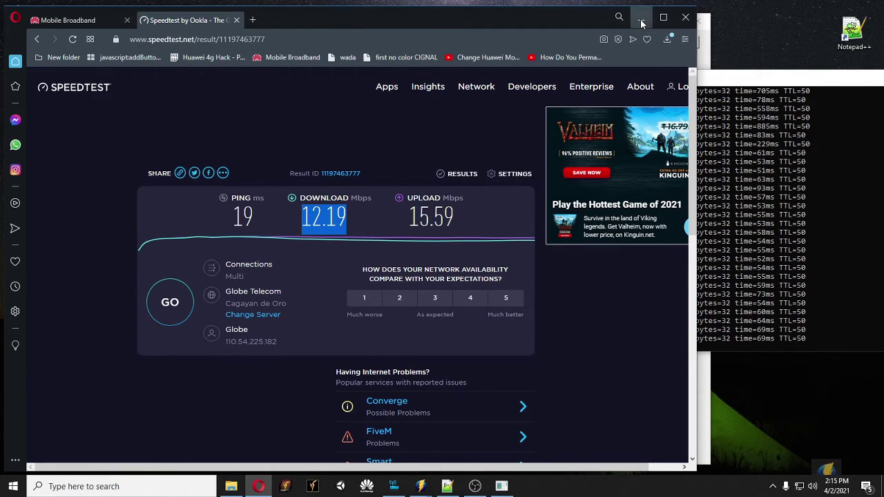
- Try to set the upload band in LTE H-Monitor back to B41 - Band#41 - 2500 MHz, with B28 deselected as download band
{"action": "left_click", "coordinate": [642, 23]}
{"action": "left_click", "coordinate": [415, 325]}
{"action": "left_click", "coordinate": [345, 178]}
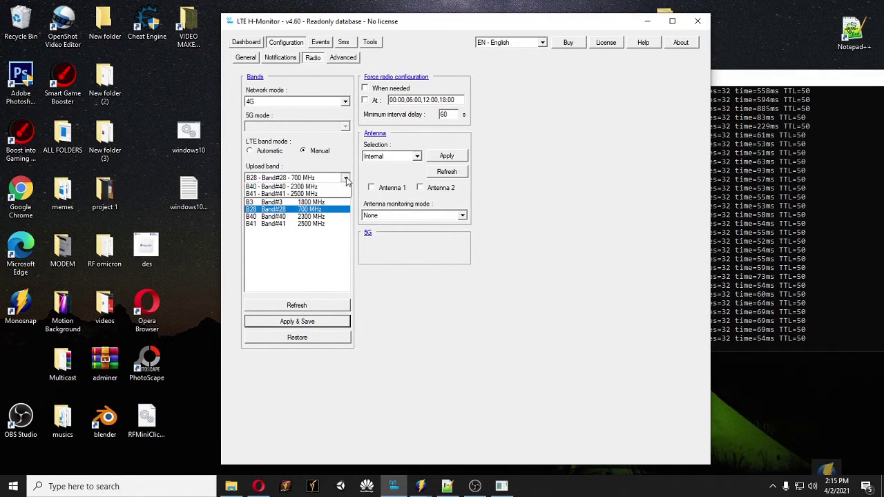
{"action": "left_click", "coordinate": [281, 209]}
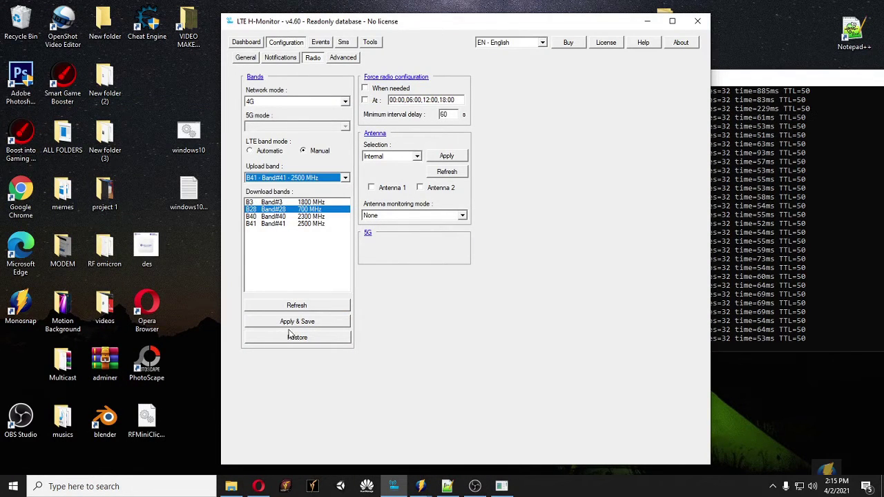
{"action": "left_click", "coordinate": [309, 323]}
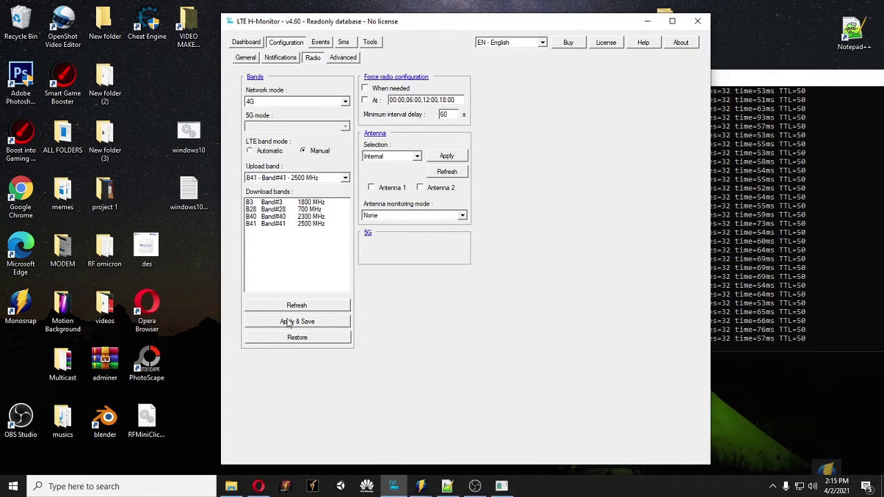
{"action": "left_click", "coordinate": [787, 239]}
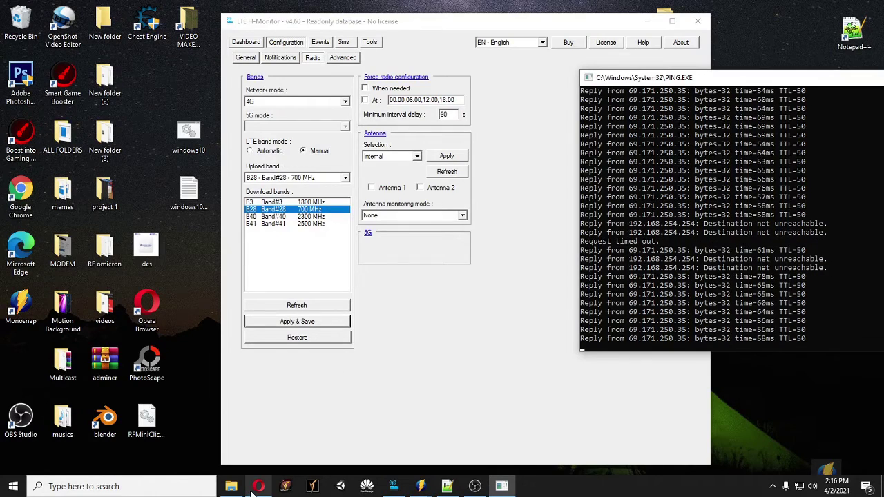
- Return to Opera, load speedtest.net again in the existing test tab and start another speed test after the latest band change
{"action": "mouse_move", "coordinate": [255, 489]}
{"action": "left_click", "coordinate": [259, 439]}
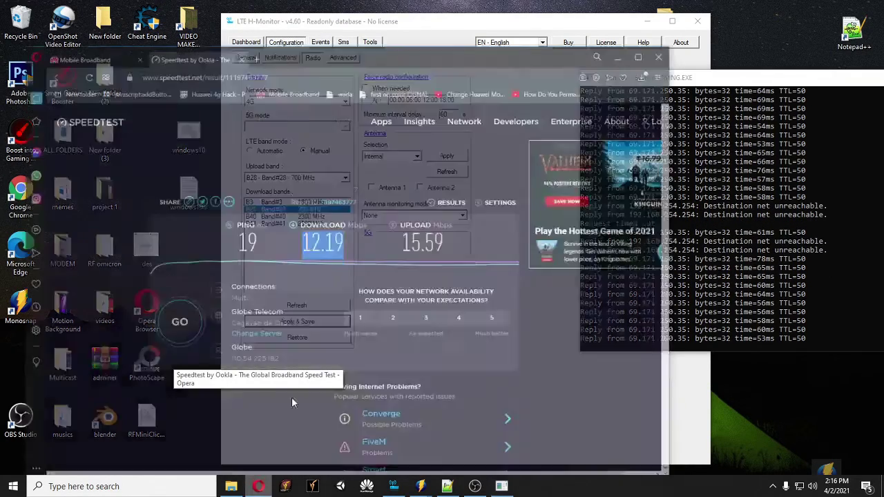
{"action": "left_click", "coordinate": [229, 39]}
{"action": "type", "text": "speedtest.net"}
{"action": "key", "text": "Return"}
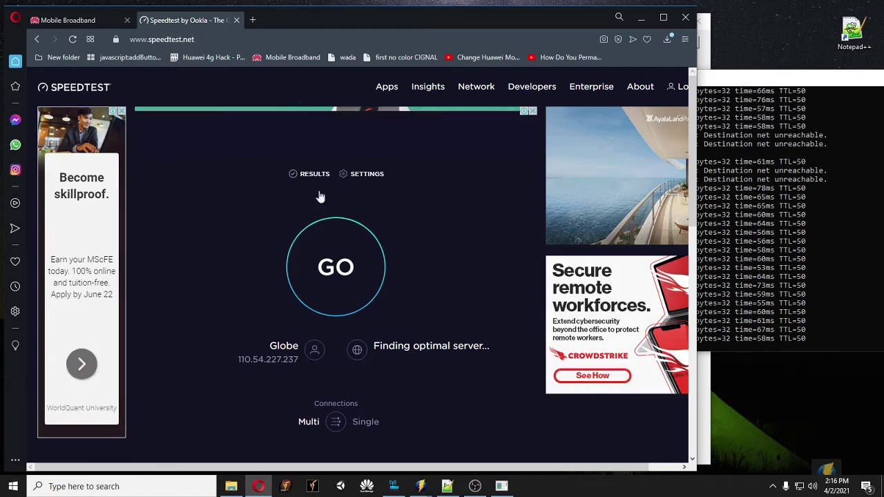
{"action": "left_click", "coordinate": [335, 270]}
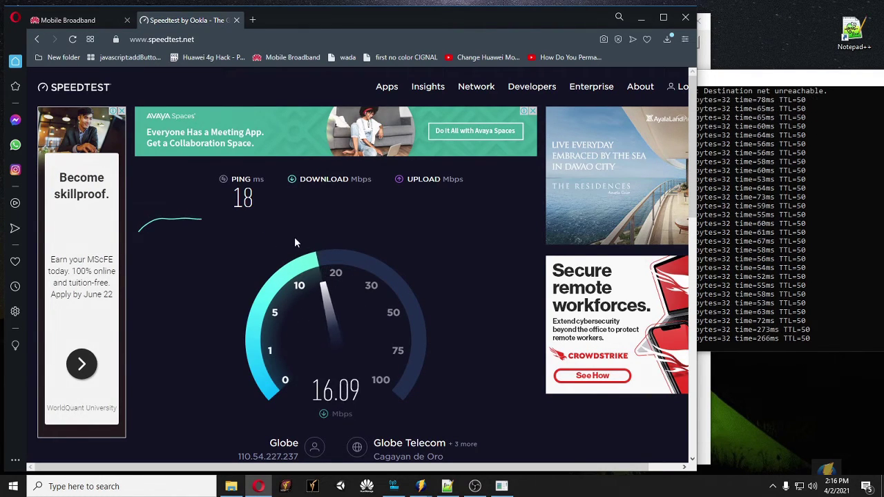
- Switch to LTE H-Monitor, deselect download band B28 and try to apply B41 - Band#41 - 2500 MHz as the upload band
{"action": "left_click", "coordinate": [641, 16]}
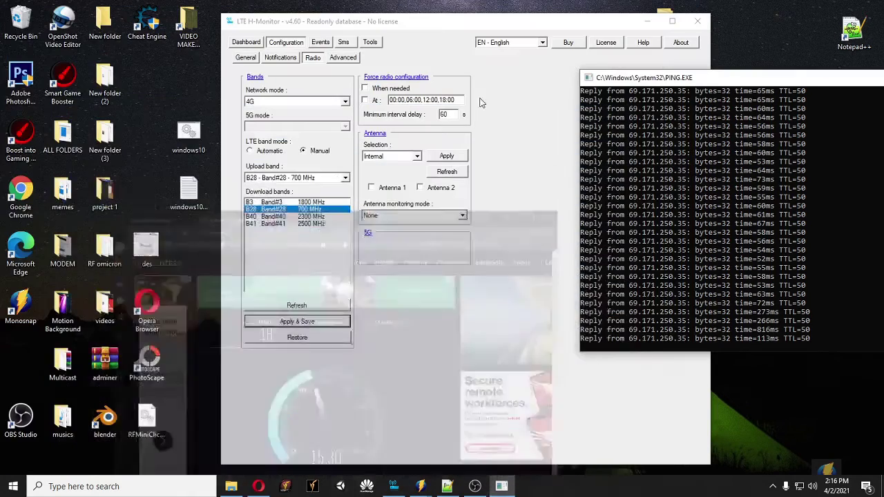
{"action": "left_click", "coordinate": [258, 486]}
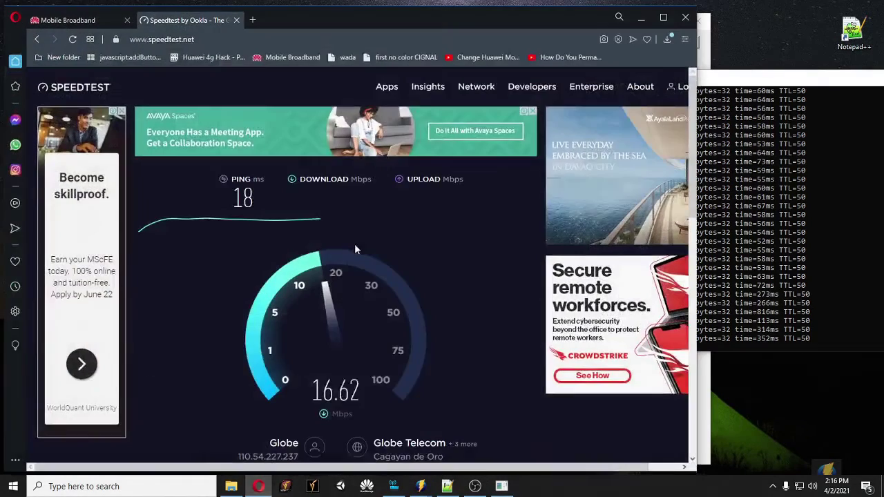
{"action": "left_click", "coordinate": [641, 17]}
{"action": "left_click", "coordinate": [457, 331]}
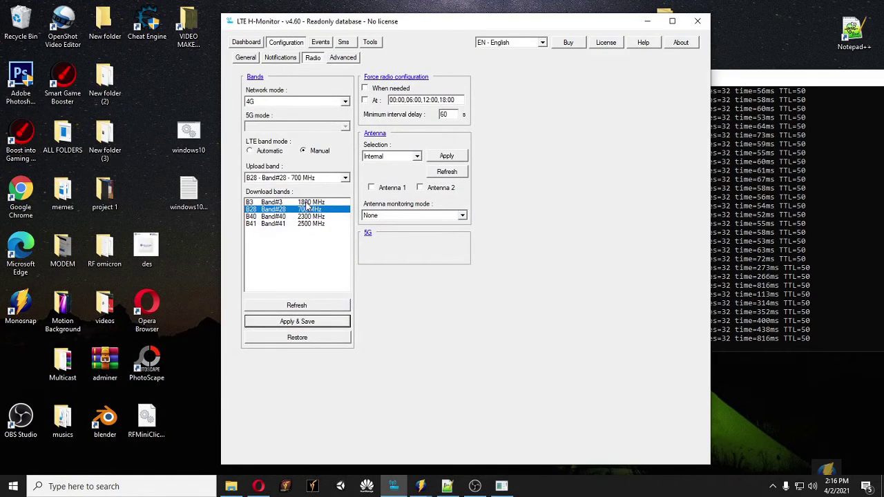
{"action": "left_click", "coordinate": [308, 209]}
{"action": "left_click", "coordinate": [346, 179]}
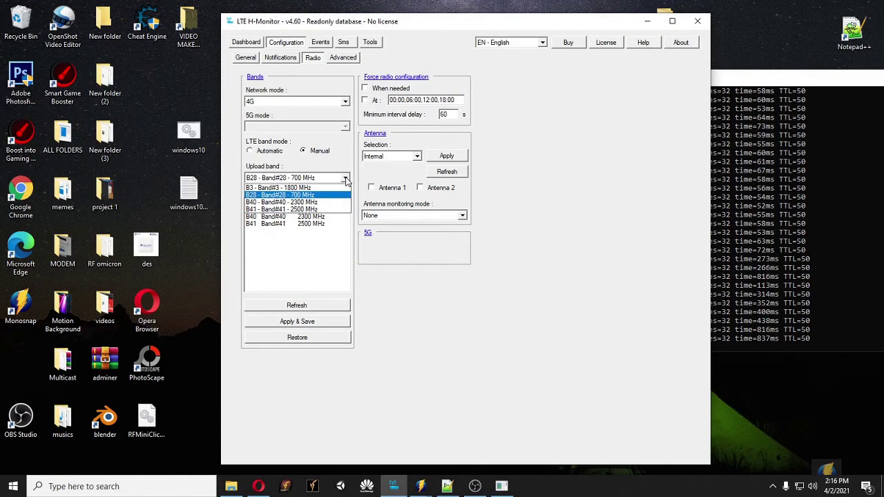
{"action": "left_click", "coordinate": [302, 210]}
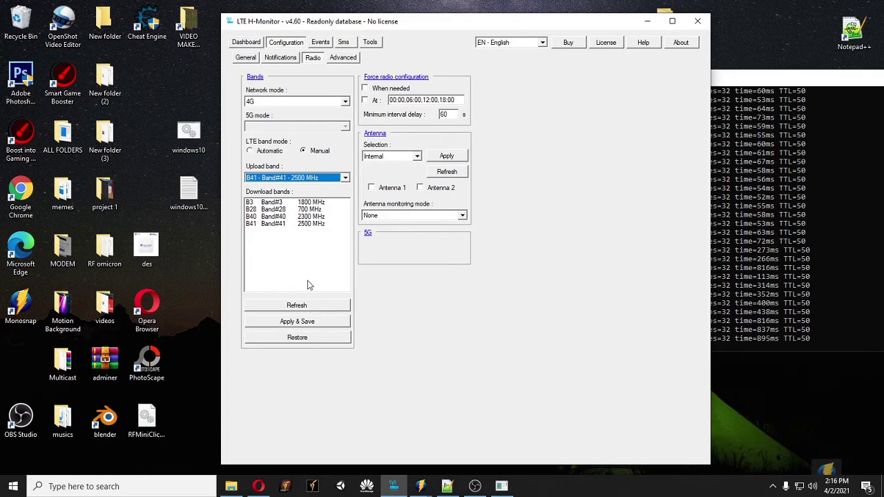
{"action": "left_click", "coordinate": [288, 322]}
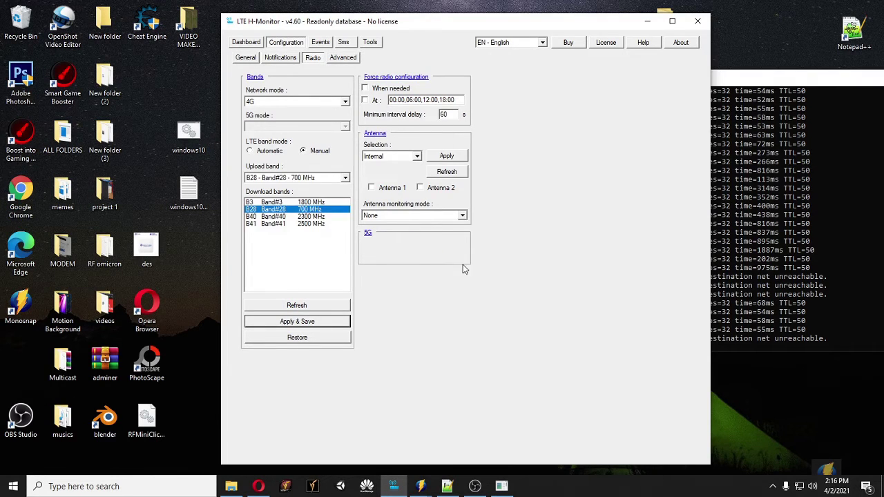
- Select only B41 as the download band, choose B41 - Band#41 - 2500 MHz for upload, and apply and save the bands
{"action": "left_click", "coordinate": [314, 209]}
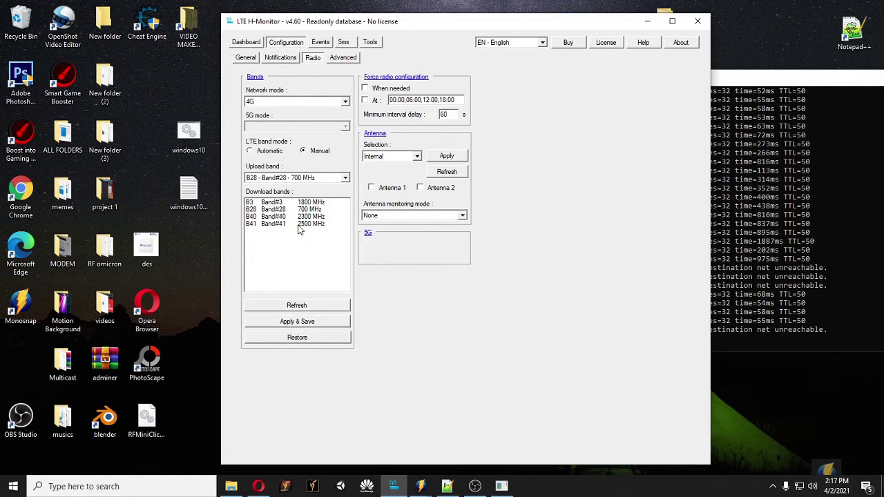
{"action": "left_click", "coordinate": [300, 224]}
{"action": "left_click", "coordinate": [317, 178]}
{"action": "left_click", "coordinate": [295, 209]}
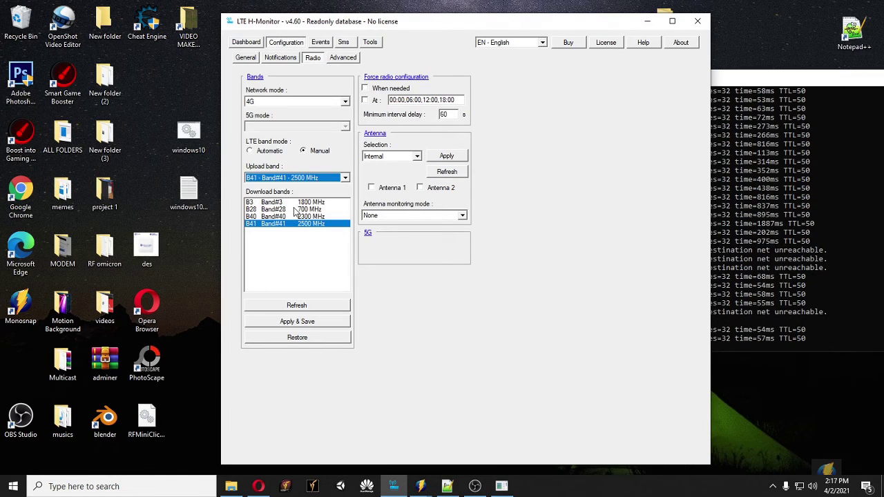
{"action": "left_click", "coordinate": [284, 322]}
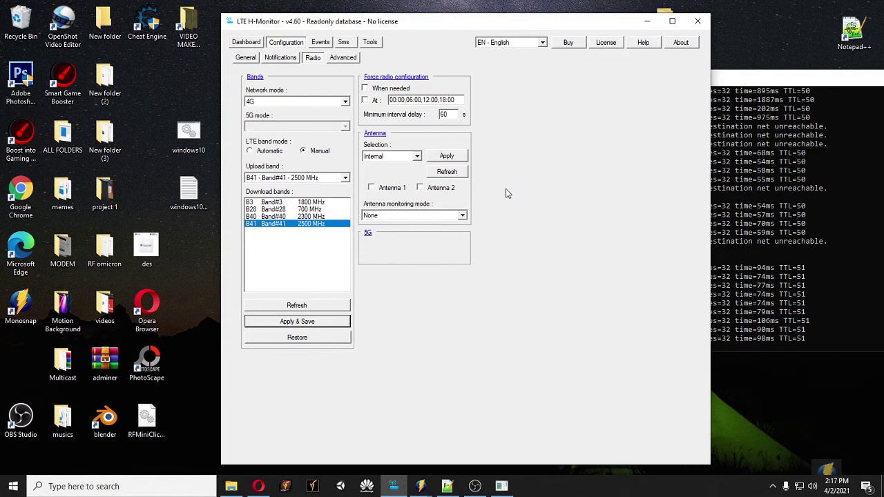
- Switch to Opera, load speedtest.net in a fresh tab, check the ping window and run a speed test on the B41 connection
{"action": "left_click", "coordinate": [258, 487]}
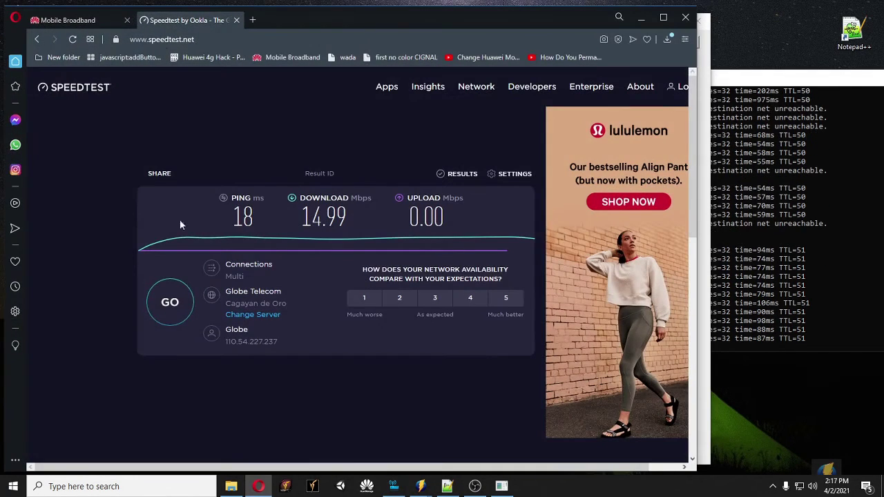
{"action": "left_click", "coordinate": [237, 20]}
{"action": "left_click", "coordinate": [142, 20]}
{"action": "type", "text": "spe"}
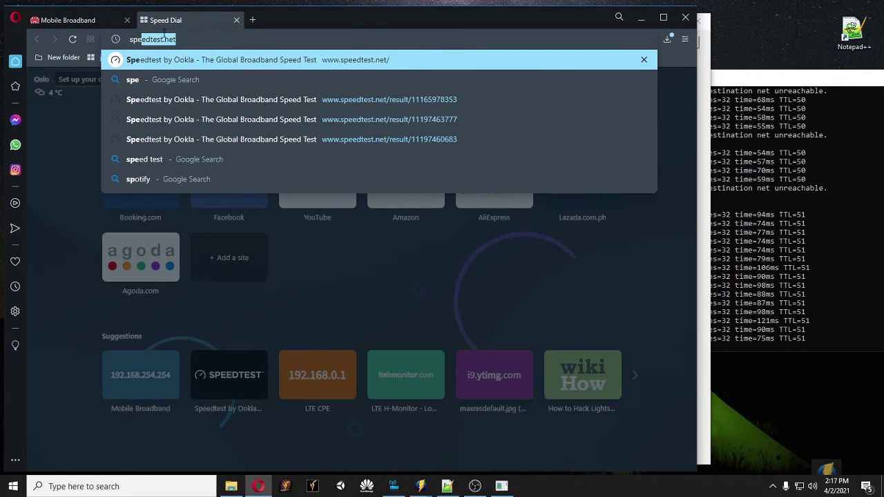
{"action": "key", "text": "Return"}
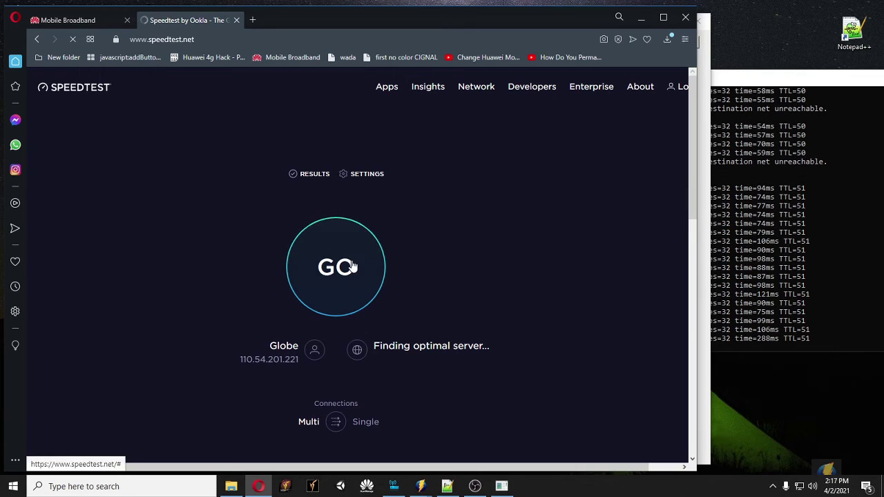
{"action": "left_click", "coordinate": [781, 331]}
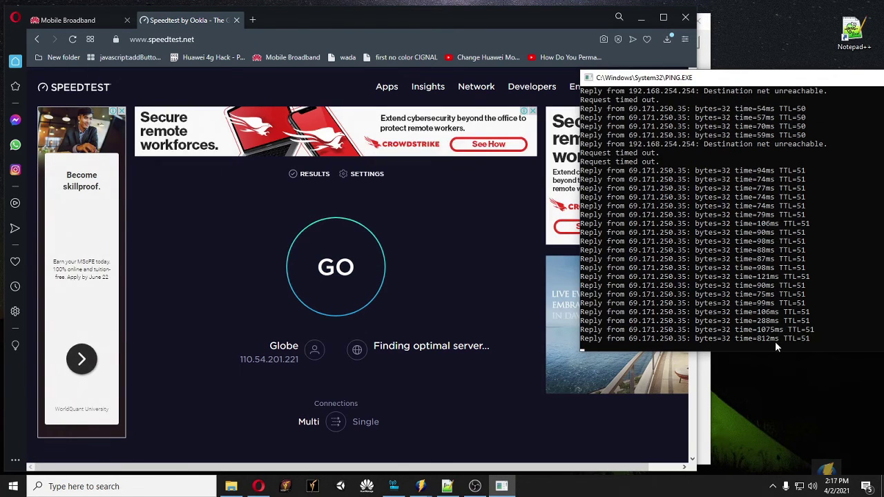
{"action": "left_click", "coordinate": [347, 20]}
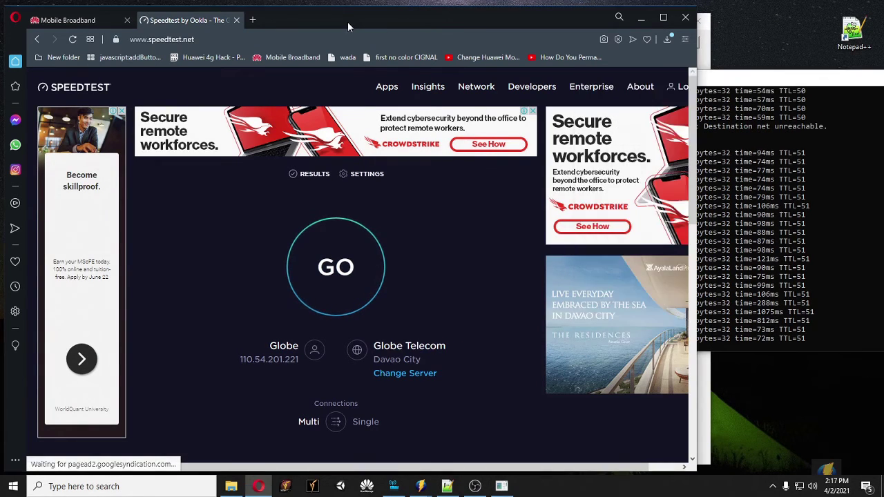
{"action": "left_click", "coordinate": [329, 275]}
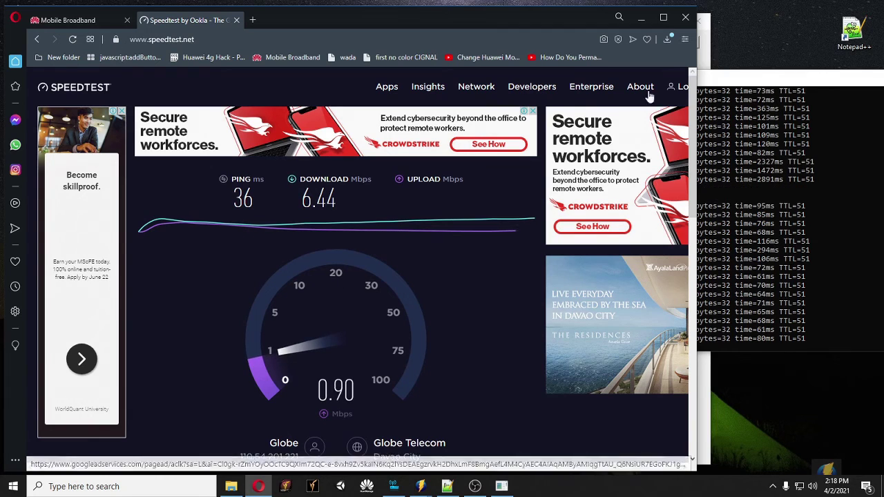
- Return to LTE H-Monitor, set both the download and upload band to B28 - Band#28 - 700 MHz, and apply and save
{"action": "left_click", "coordinate": [645, 19]}
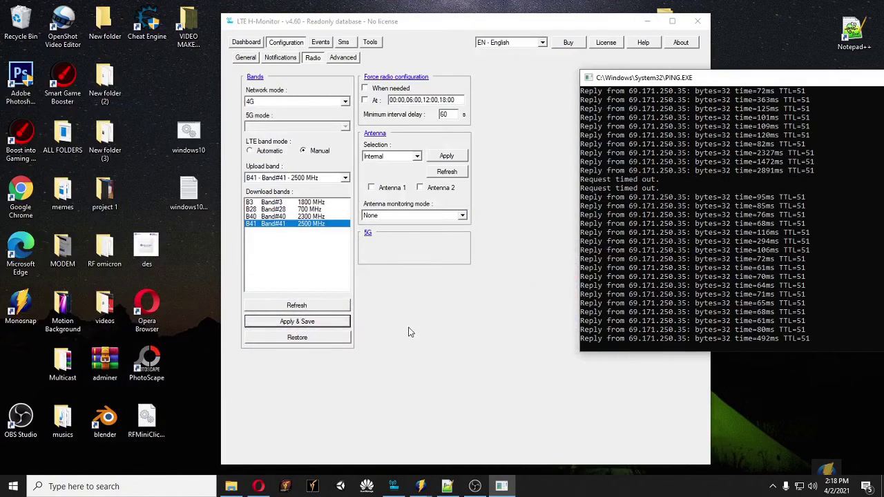
{"action": "left_click", "coordinate": [288, 209]}
{"action": "left_click", "coordinate": [290, 224]}
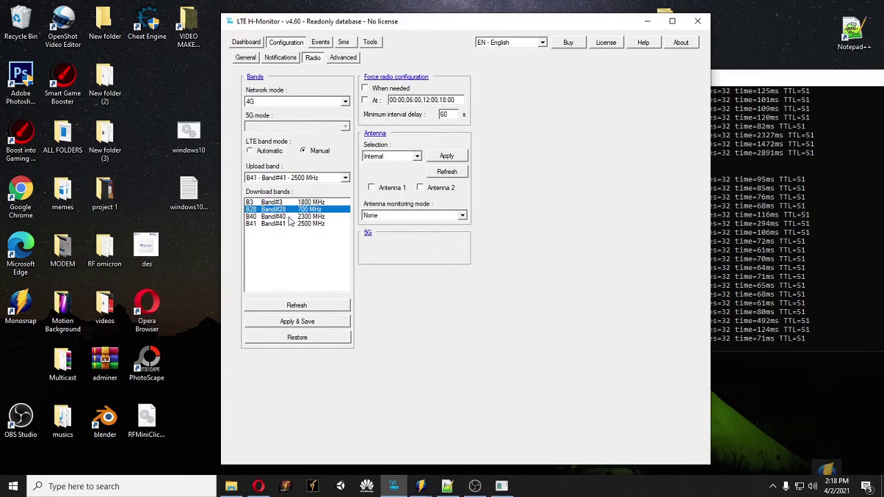
{"action": "left_click", "coordinate": [301, 179]}
{"action": "left_click", "coordinate": [284, 193]}
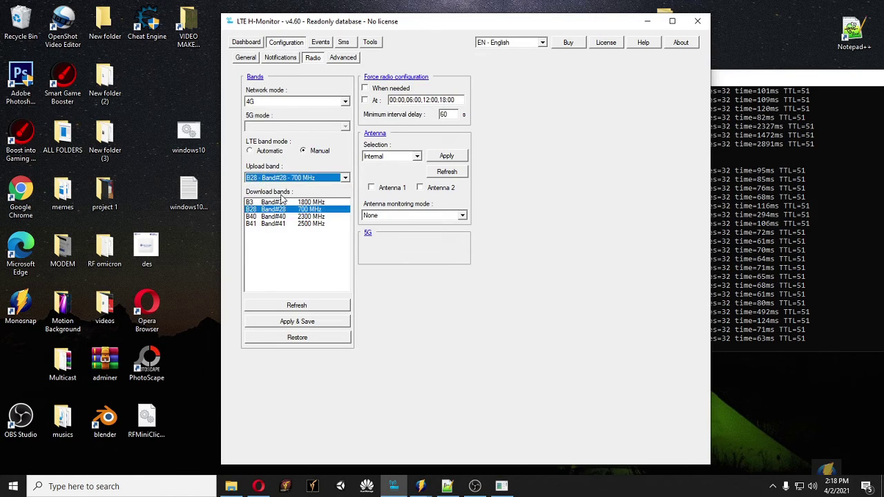
{"action": "left_click", "coordinate": [300, 323]}
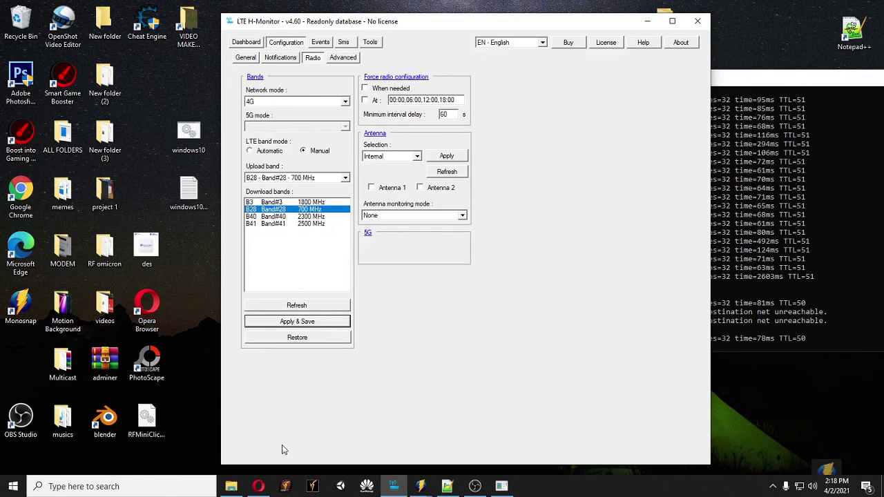
- Switch back to Opera and start another speed test from the existing result page on the B28 connection
{"action": "left_click", "coordinate": [261, 487]}
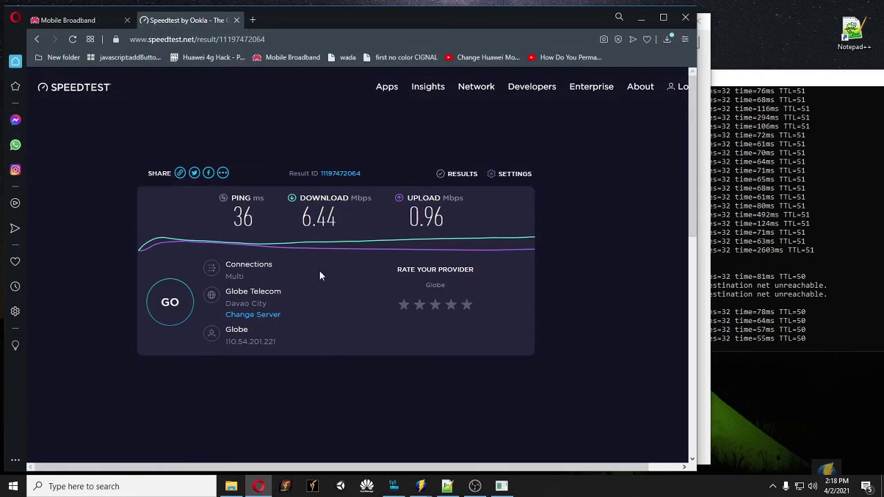
{"action": "left_click", "coordinate": [168, 303]}
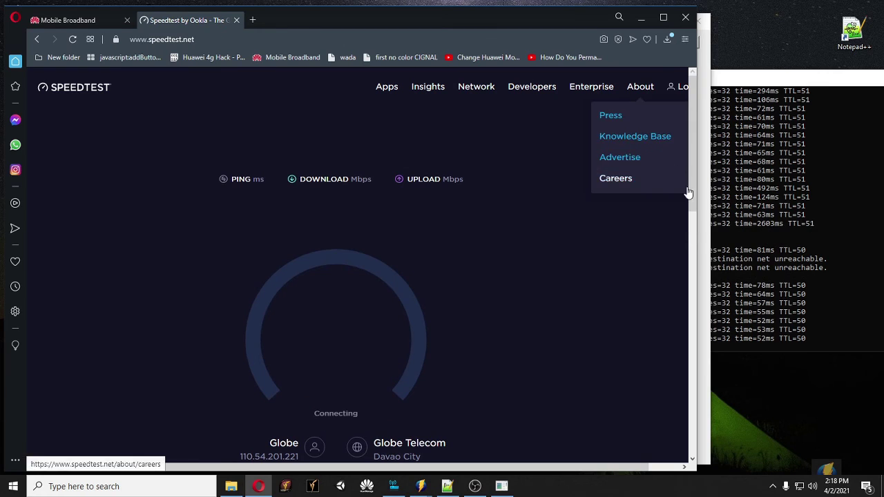